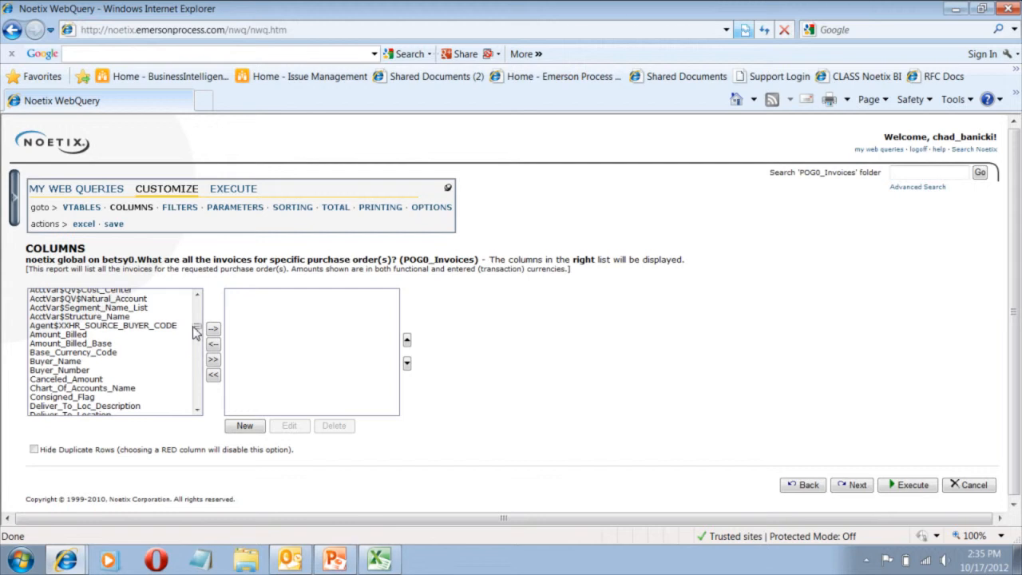
Add the Project_Number column to the displayed columns of the POG0_Invoices query.
scroll(177, 358, "down", 5)
scroll(177, 352, "down", 5)
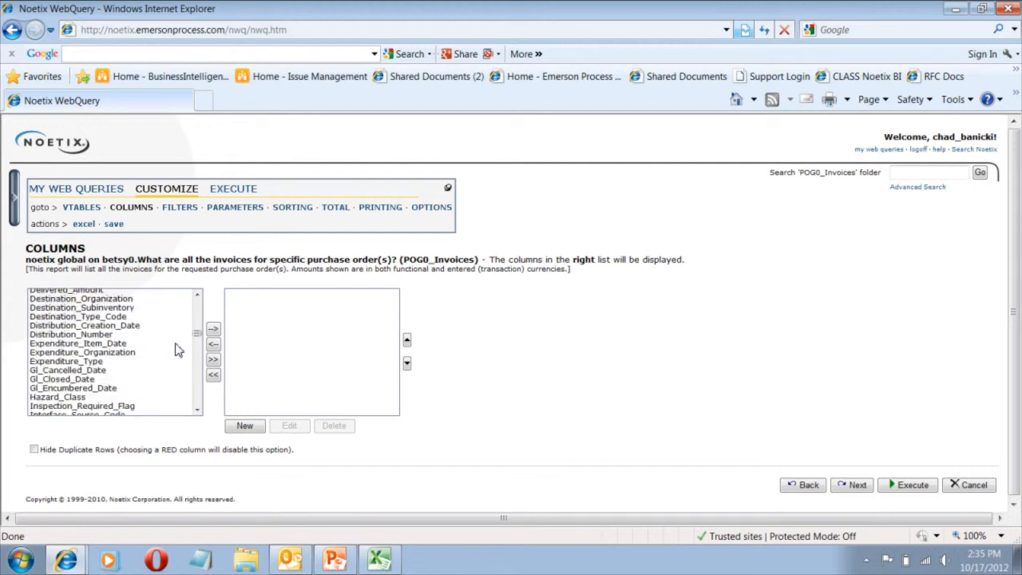
scroll(177, 350, "down", 10)
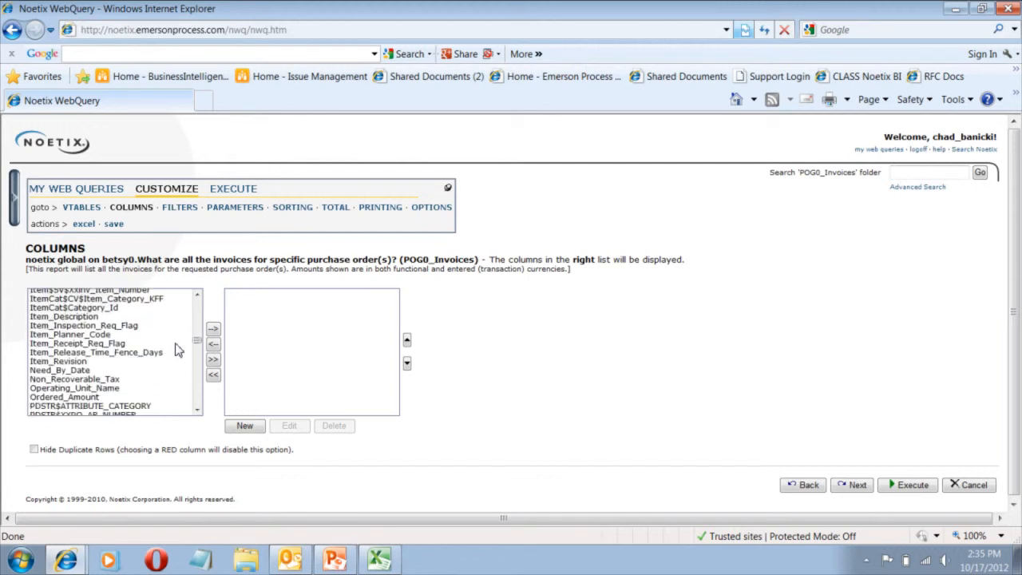
scroll(177, 349, "down", 15)
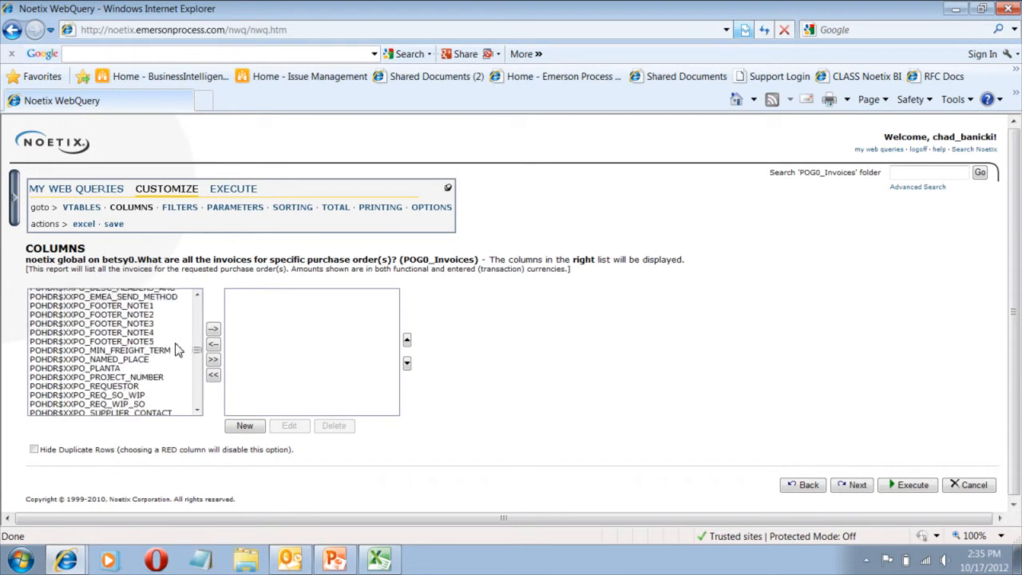
scroll(177, 348, "down", 15)
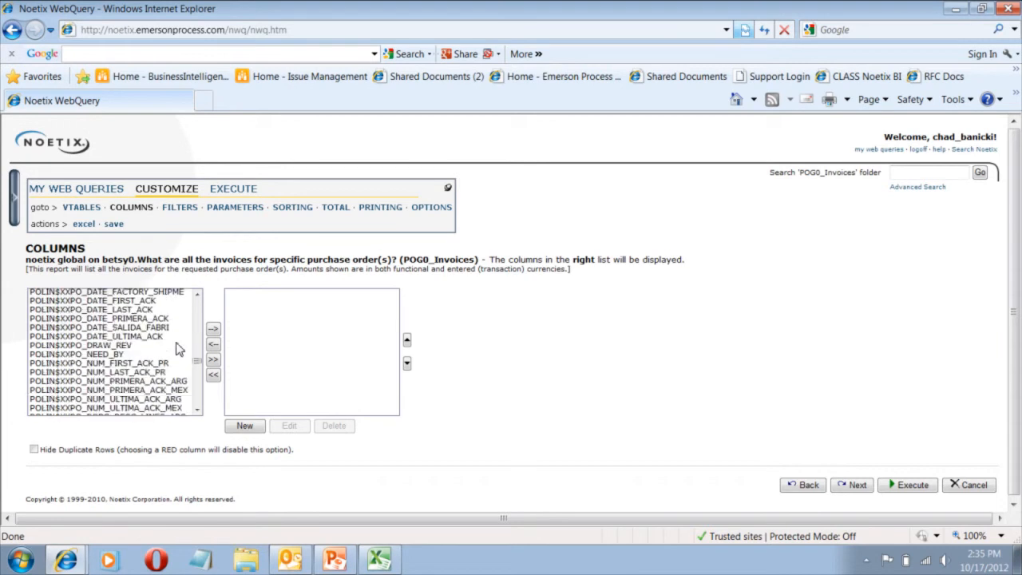
scroll(177, 349, "down", 2)
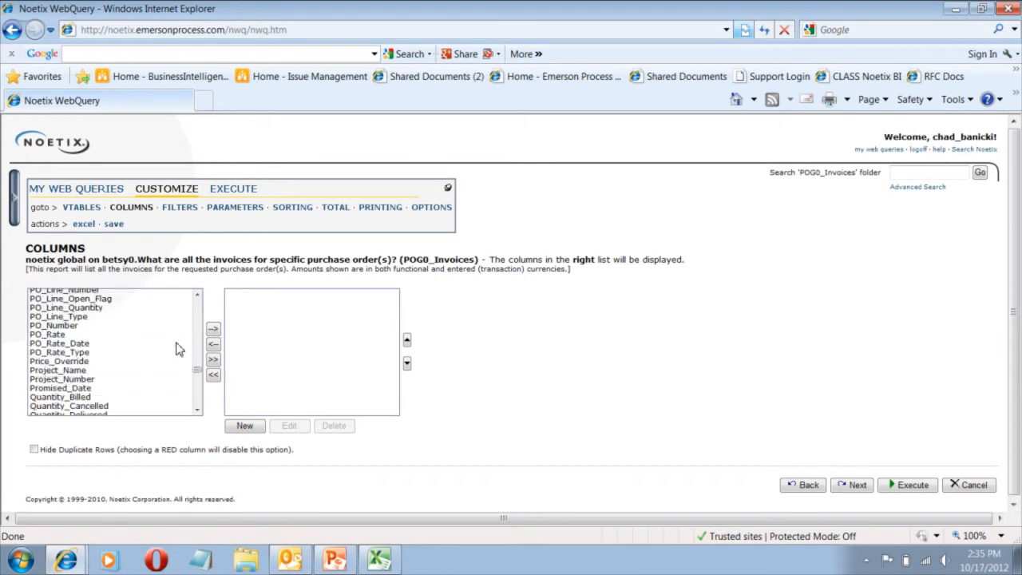
left_click(110, 380)
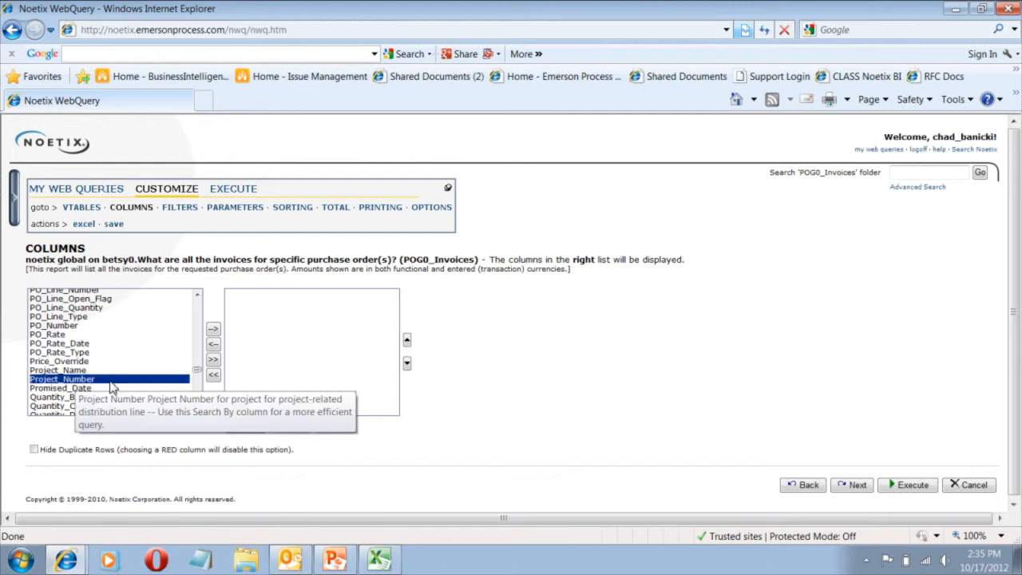
left_click(213, 331)
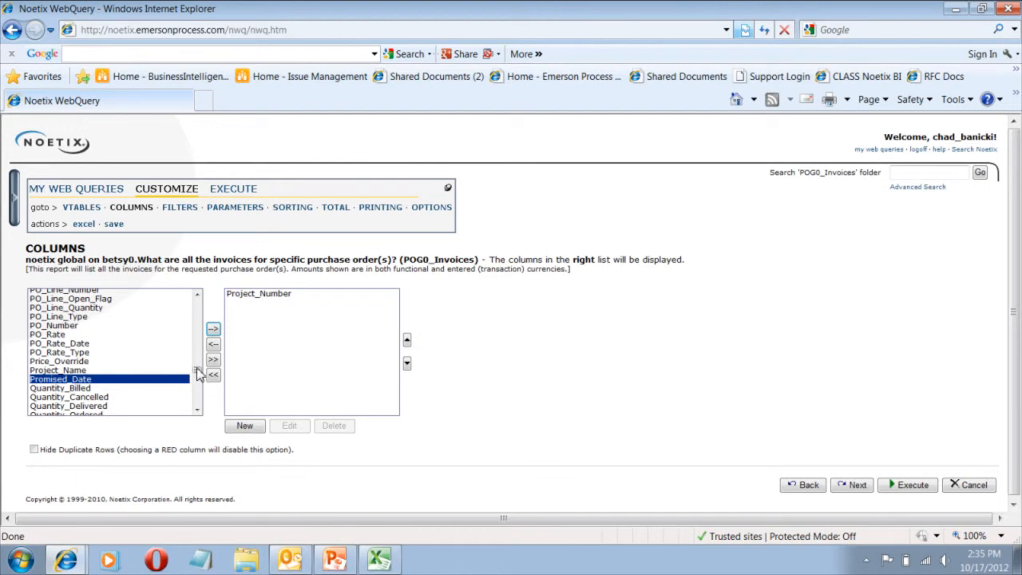
Add the Item_Description and Vendor_Name columns to the query's displayed columns.
left_click_drag(198, 373, 202, 342)
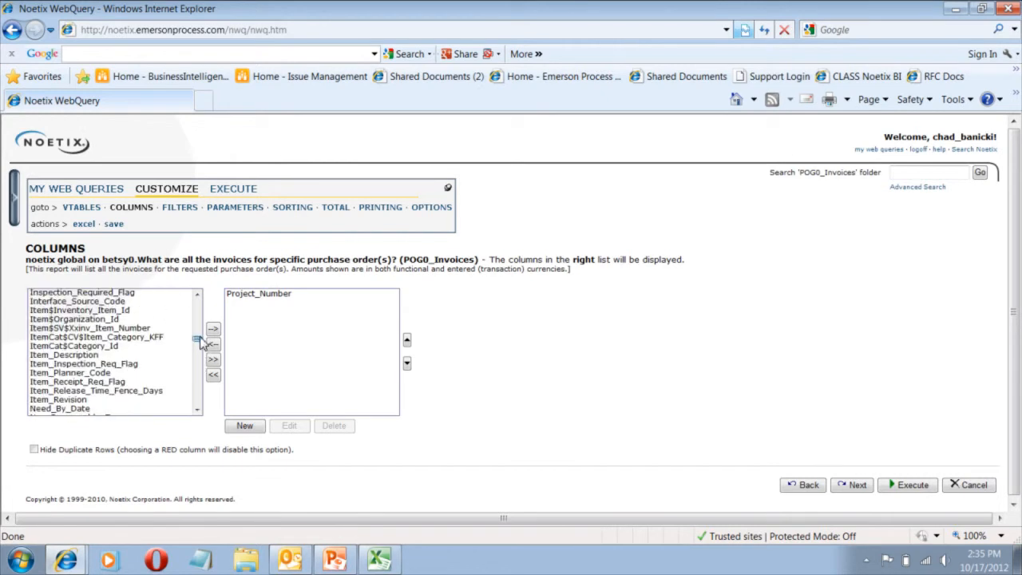
left_click(79, 355)
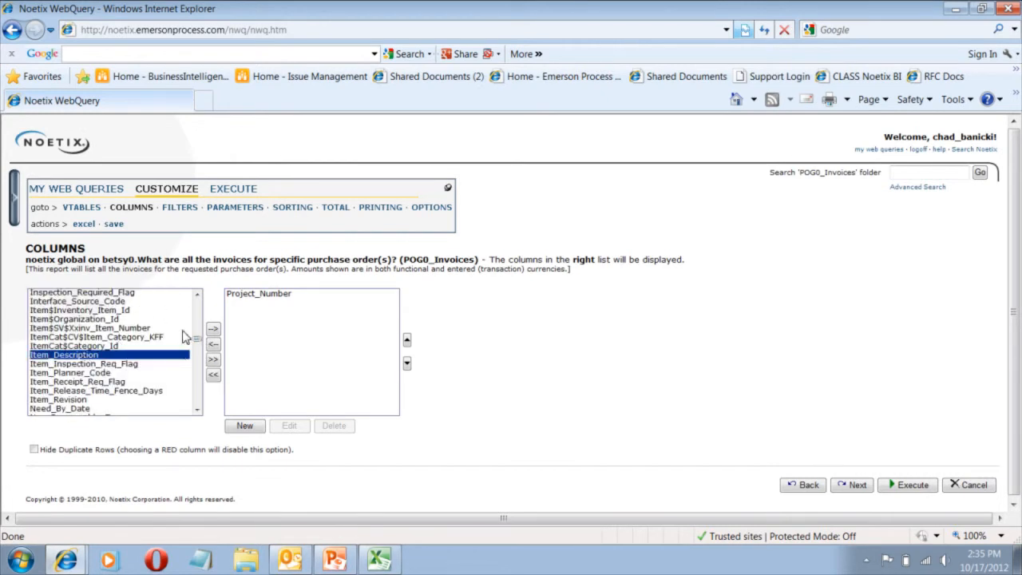
left_click(213, 331)
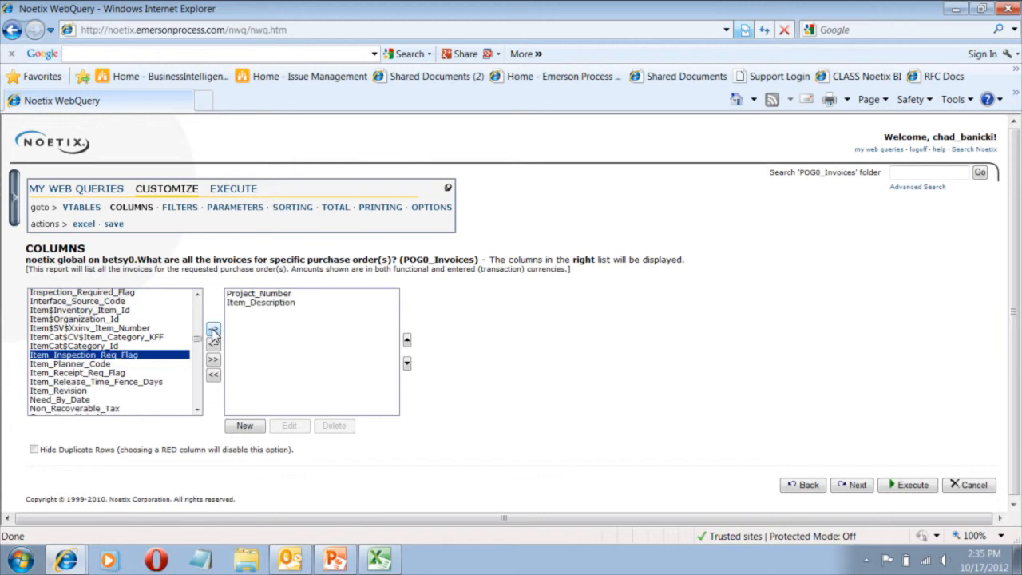
scroll(199, 348, "down", 4)
left_click_drag(199, 345, 198, 395)
left_click(68, 360)
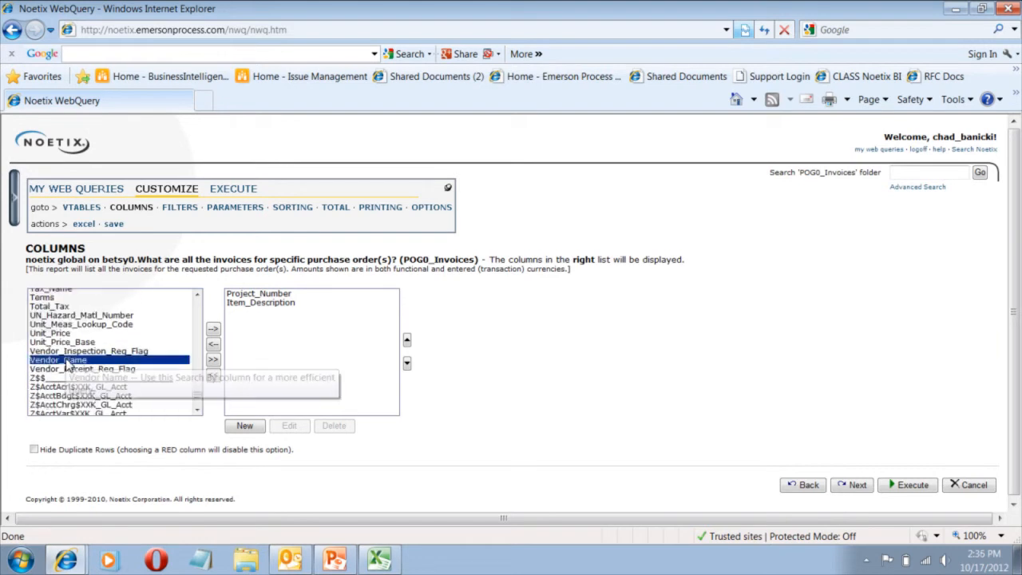
left_click(213, 331)
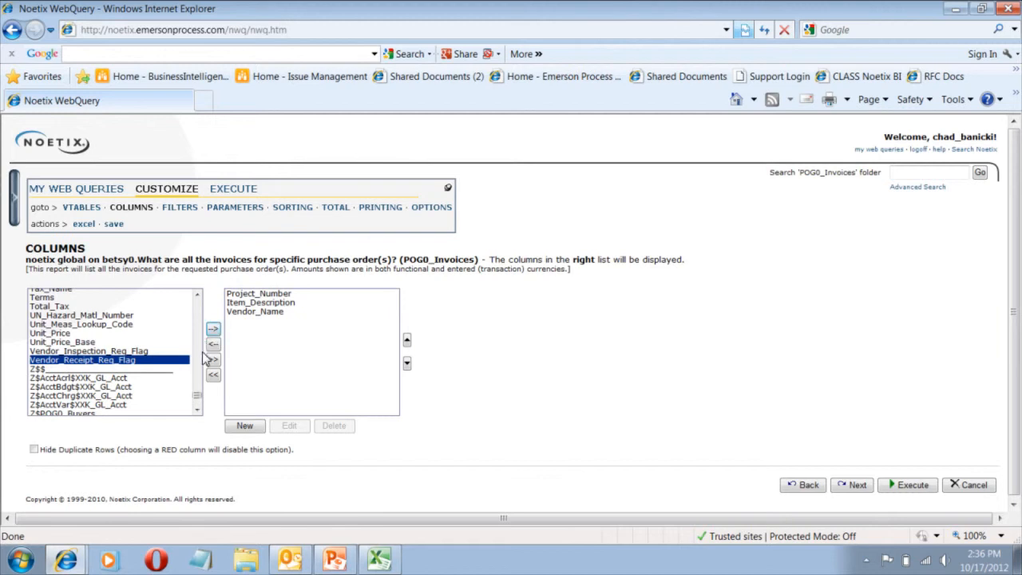
Add the PO_Number and PO_Line_Number columns to the query's displayed columns.
left_click_drag(198, 399, 193, 372)
left_click(70, 378)
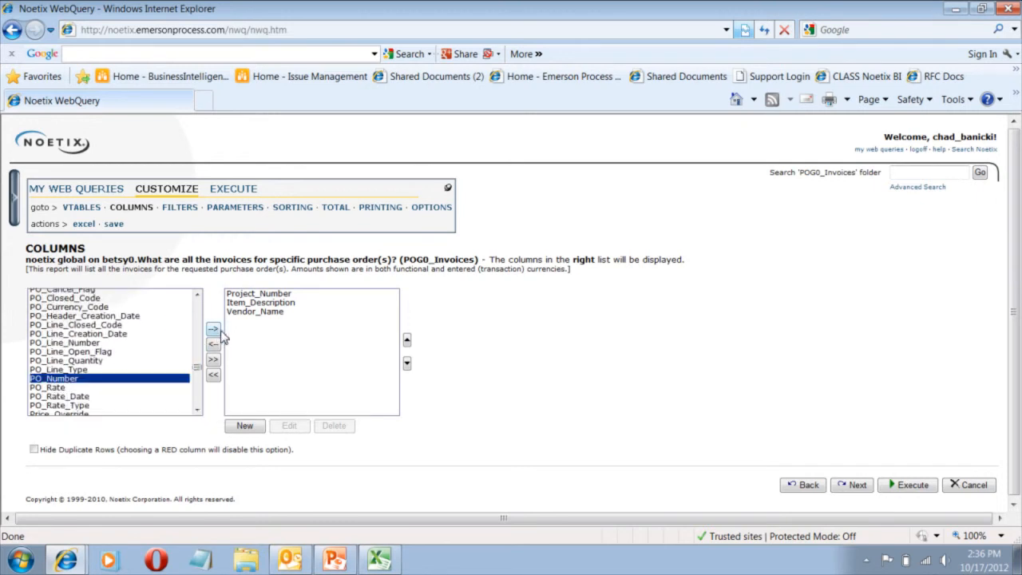
left_click(213, 331)
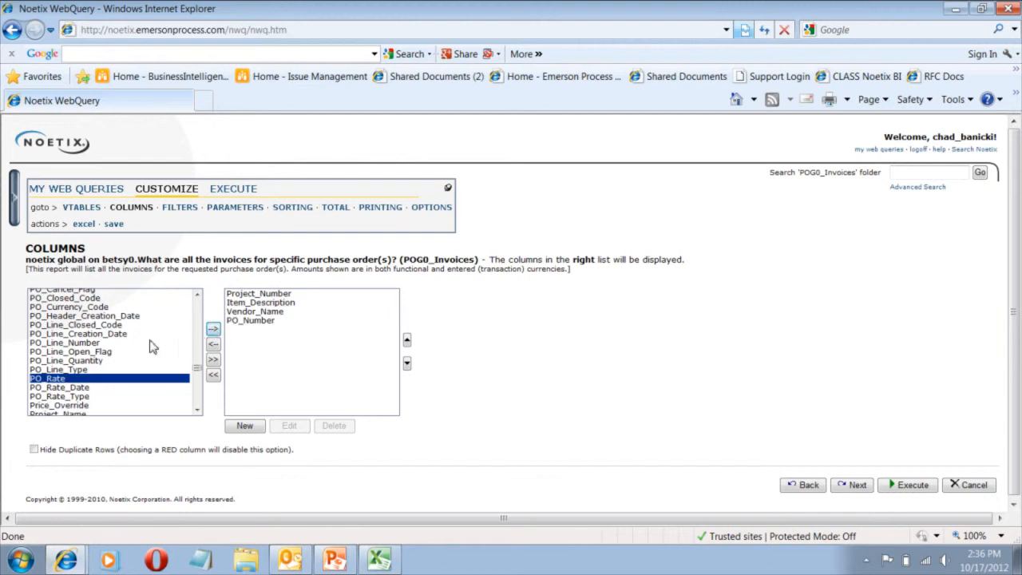
left_click(88, 344)
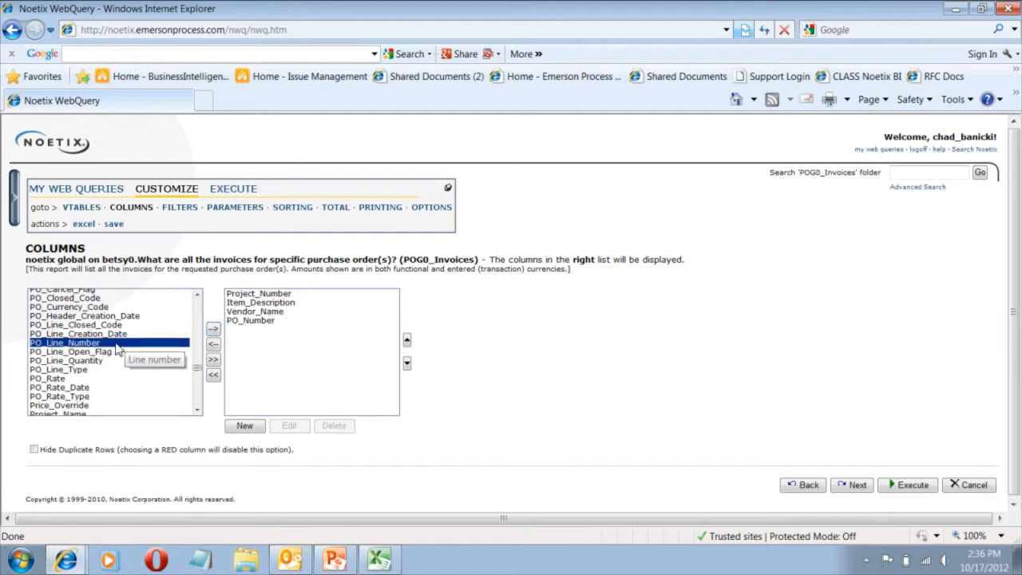
left_click(213, 330)
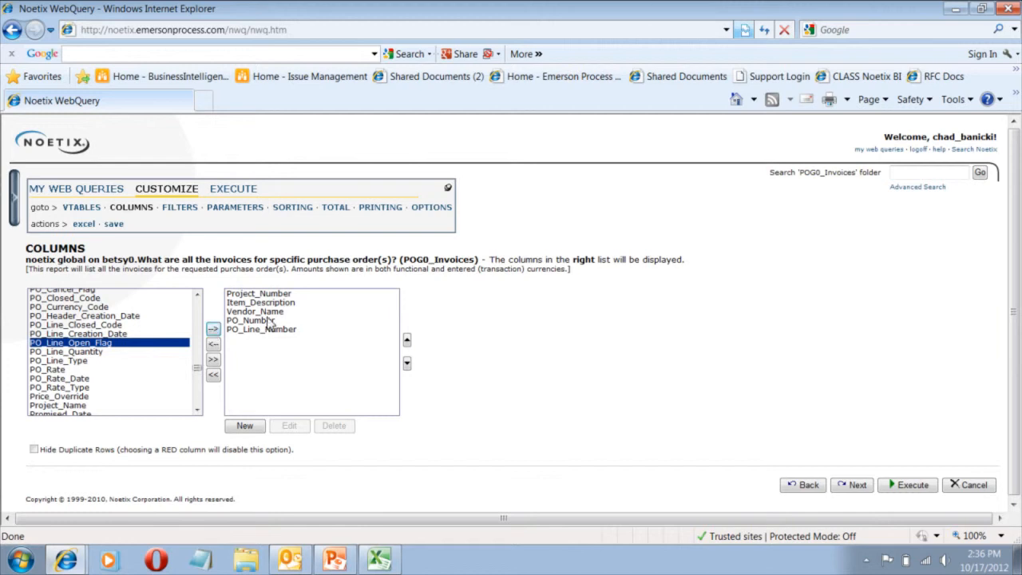
Add the Unit_Meas_Lookup_Code column to the query's displayed columns.
left_click_drag(198, 369, 199, 397)
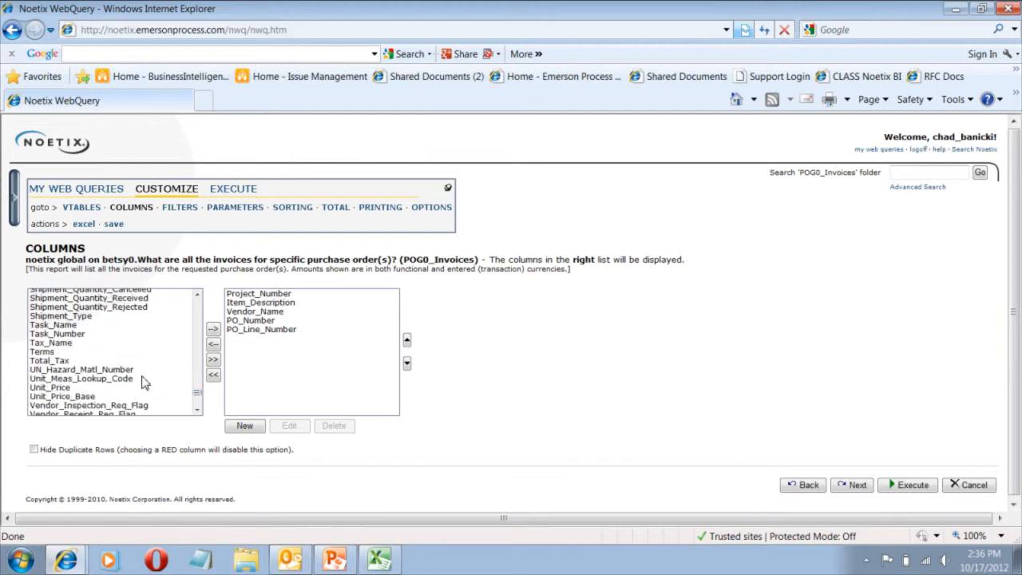
left_click(133, 371)
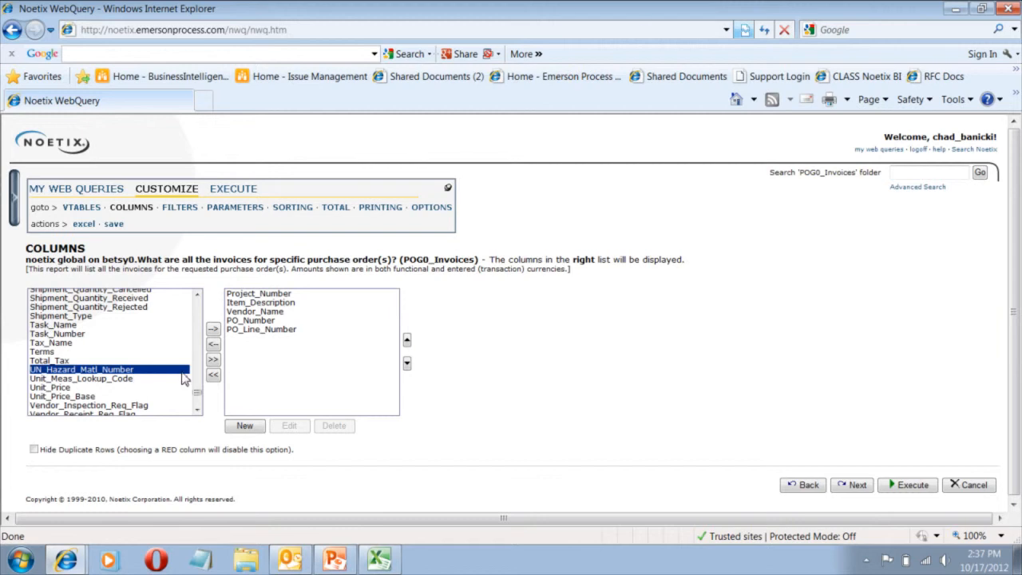
left_click(144, 379)
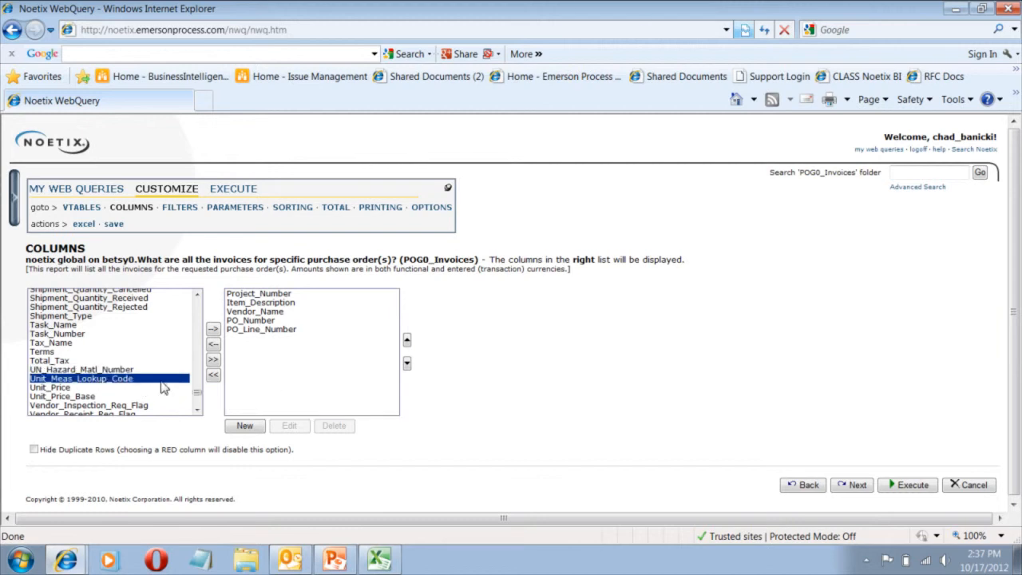
left_click(213, 329)
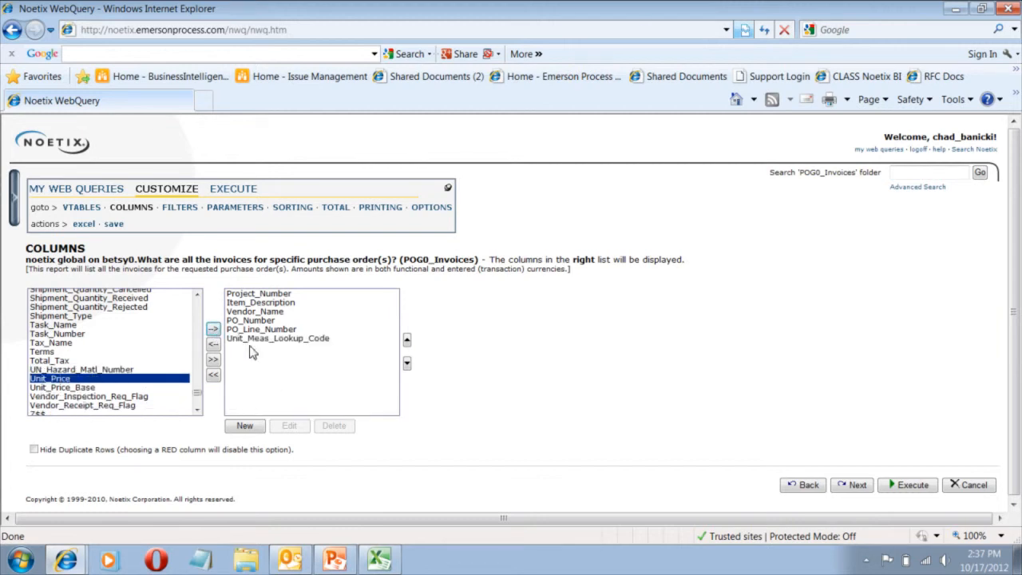
Give the Unit_Meas_Lookup_Code column the alias Units and apply the change.
left_click(252, 339)
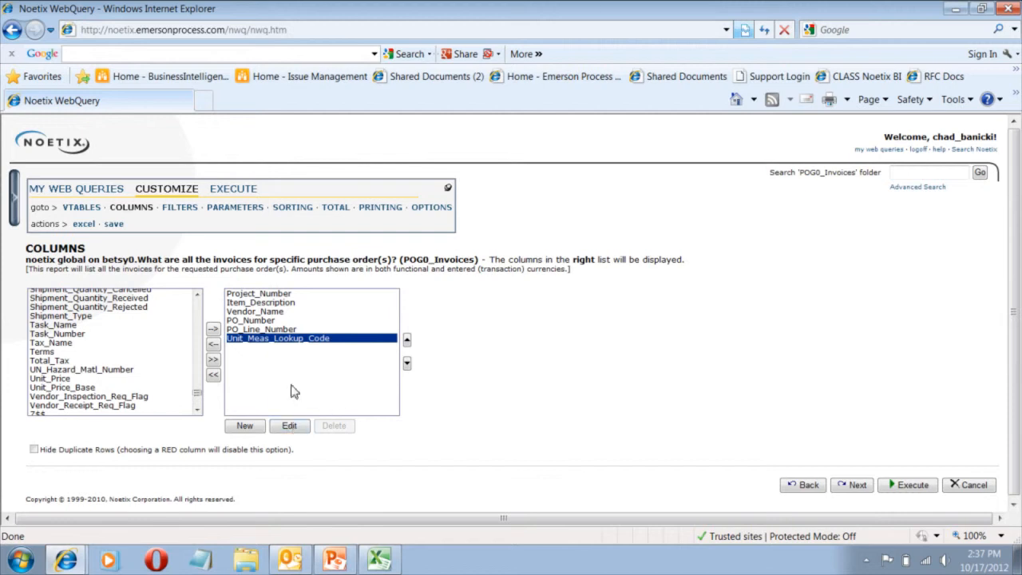
left_click(290, 428)
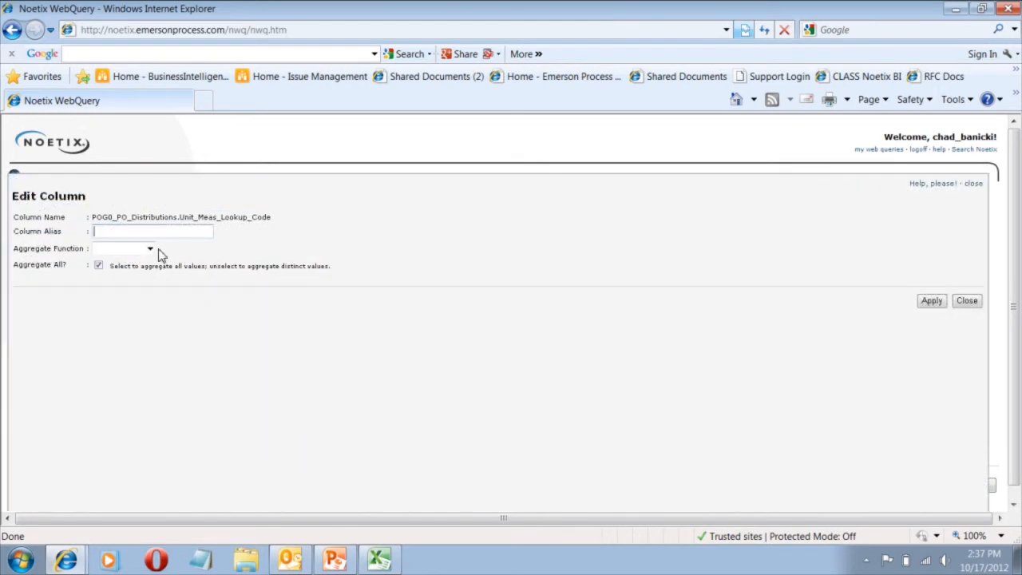
type("Units")
left_click(931, 304)
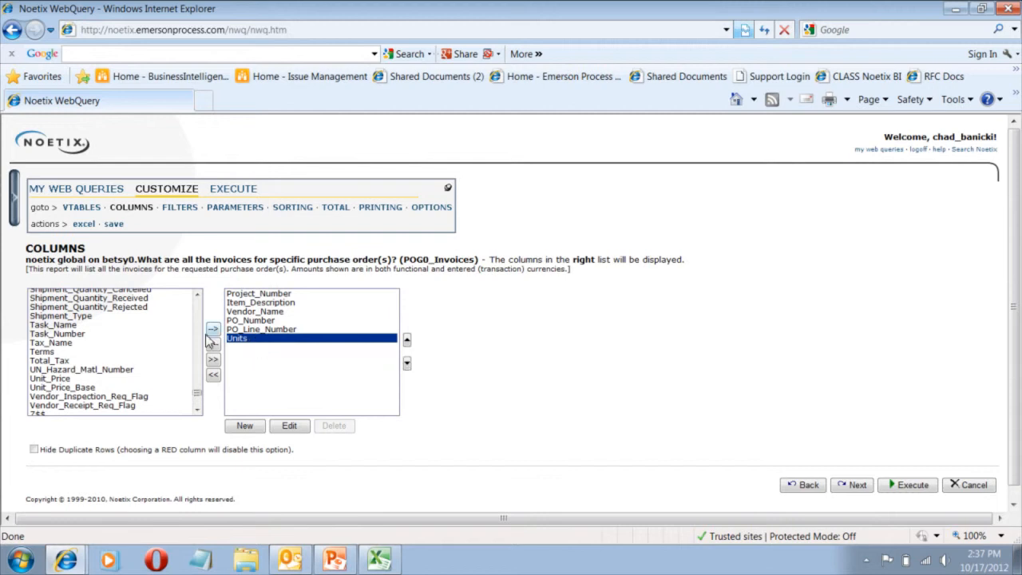
Add the Unit_Price_Base column to the query's displayed columns.
left_click_drag(198, 392, 202, 343)
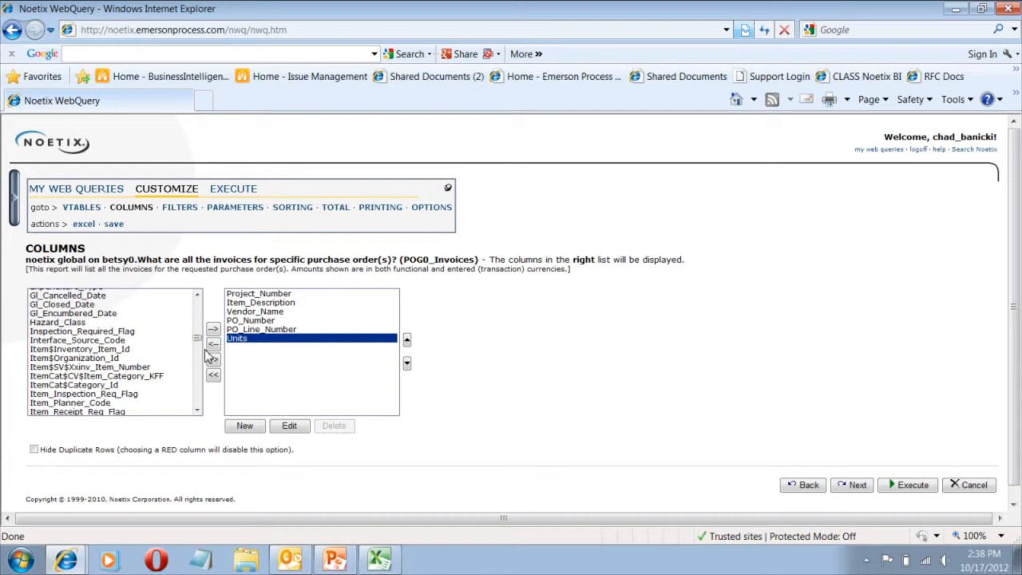
left_click_drag(197, 341, 198, 400)
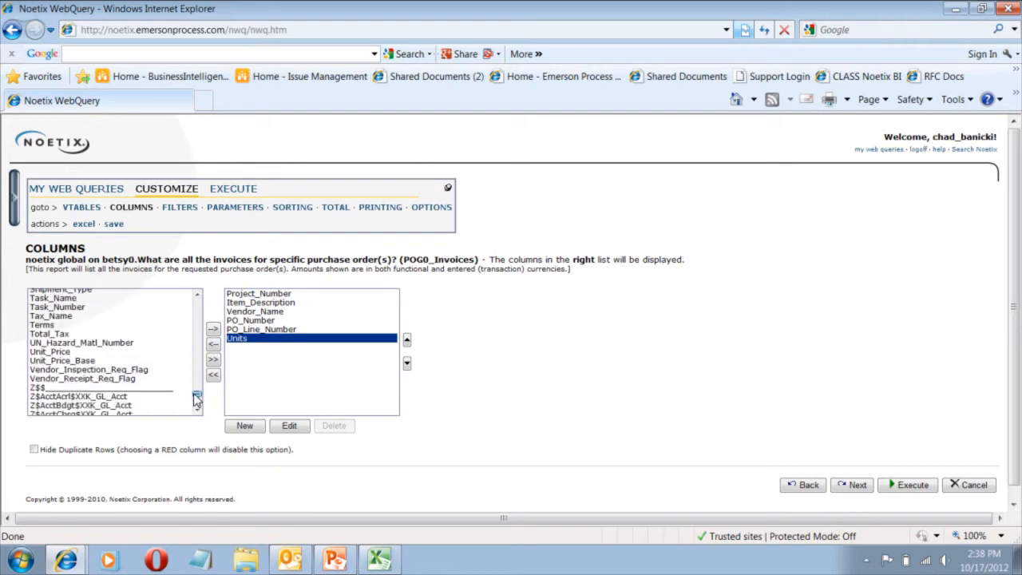
left_click(74, 363)
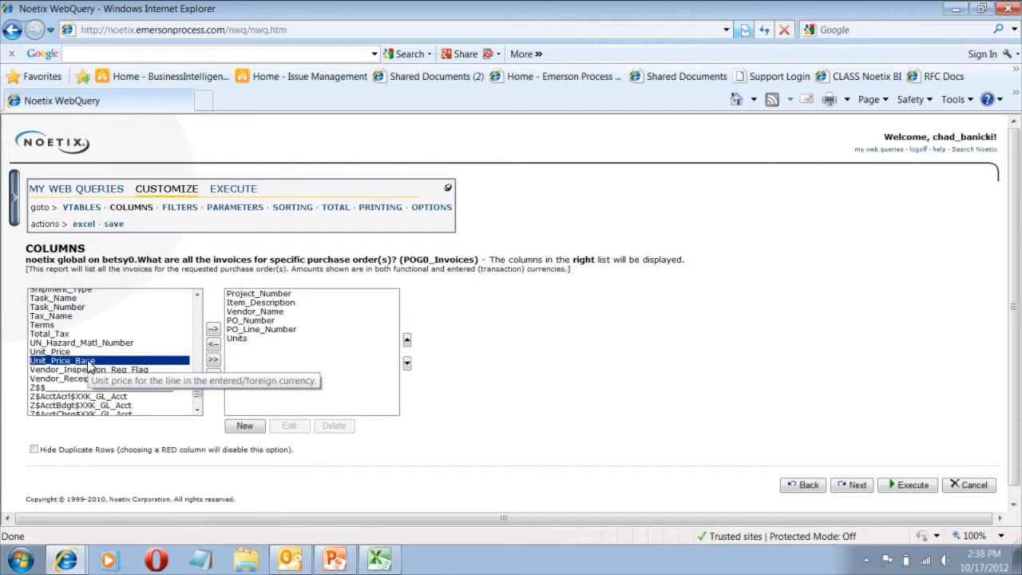
left_click(213, 330)
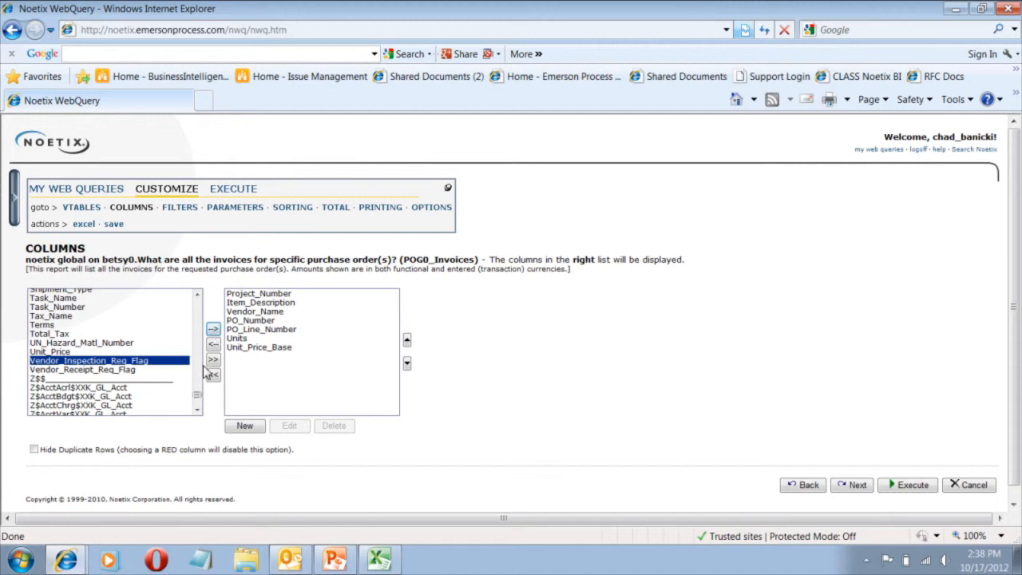
Add the Quantity_Ordered and Quantity_Billed columns to the query's displayed columns.
left_click_drag(198, 399, 197, 376)
left_click(94, 365)
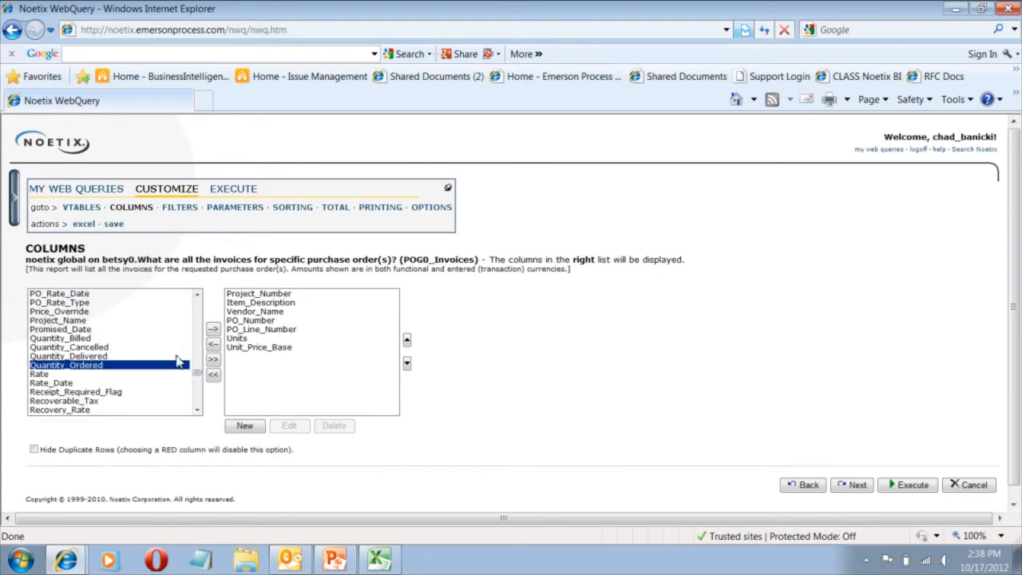
left_click(213, 329)
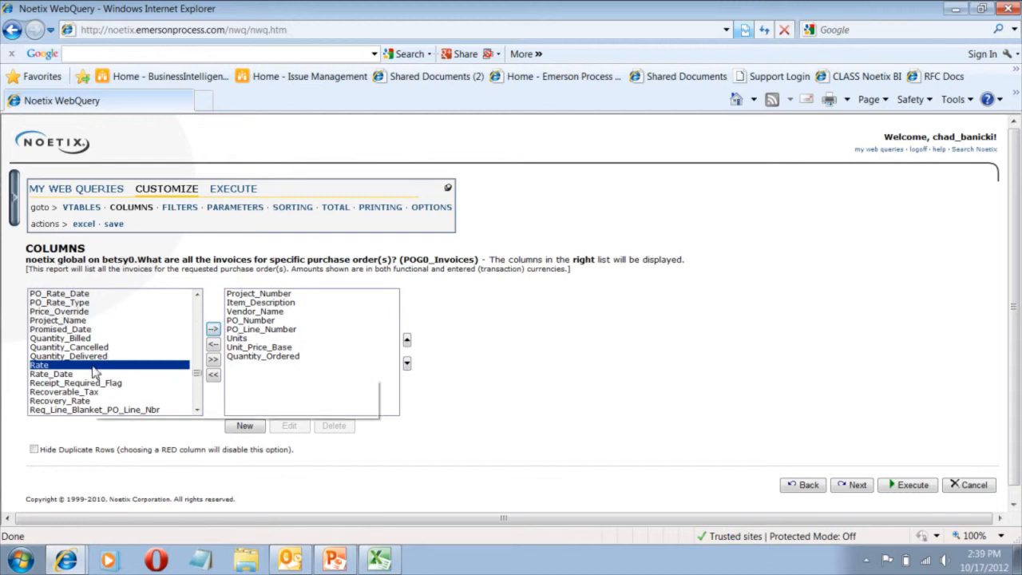
left_click(84, 338)
left_click(213, 329)
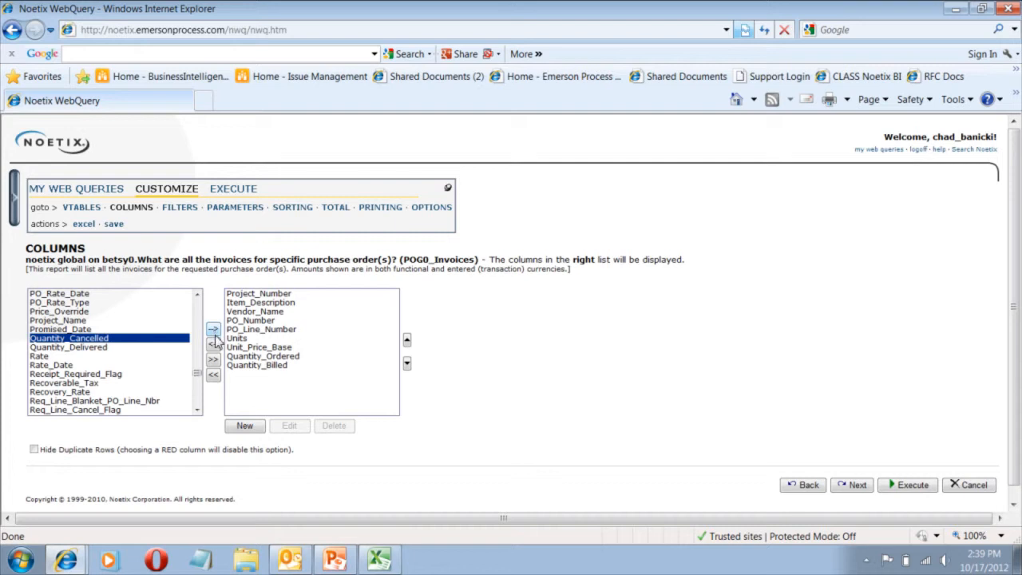
Create a calculated column named Uninvoiced whose expression subtracts Quantity_Billed from Quantity_Ordered, both from POG0_PO_Distributions.
scroll(199, 382, "down", 2)
left_click_drag(199, 381, 197, 402)
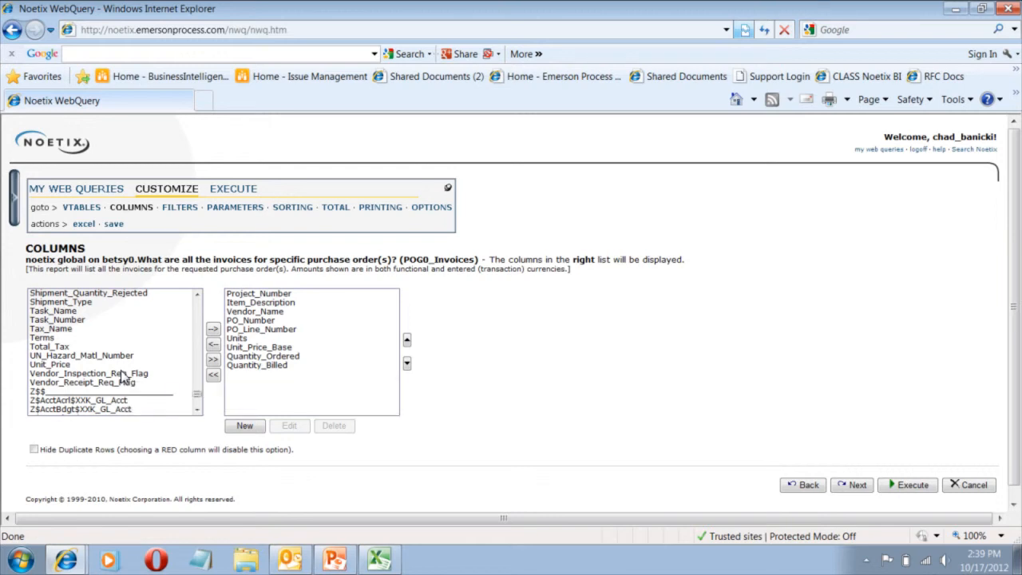
mouse_move(114, 388)
left_click(244, 427)
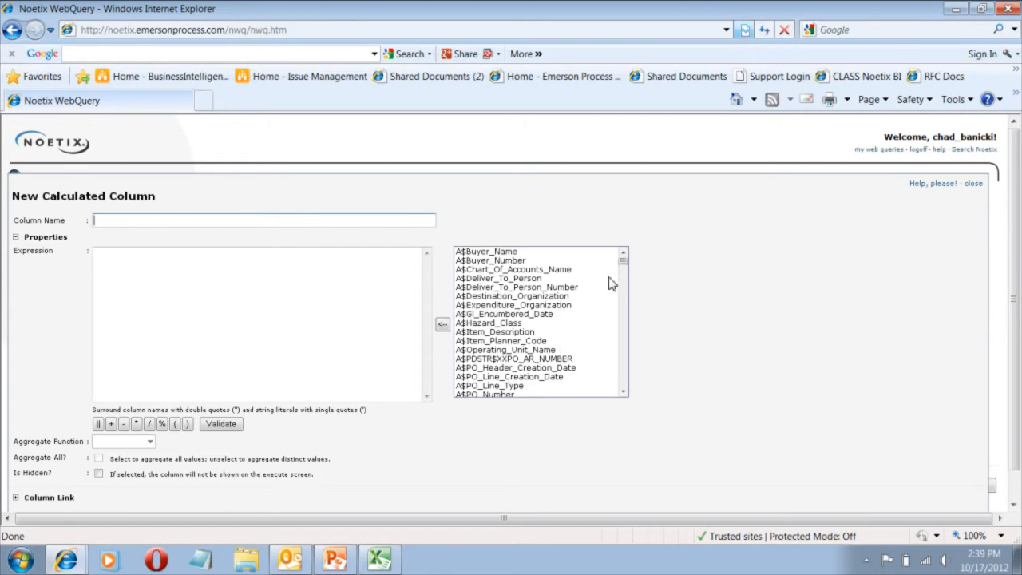
left_click_drag(622, 263, 623, 361)
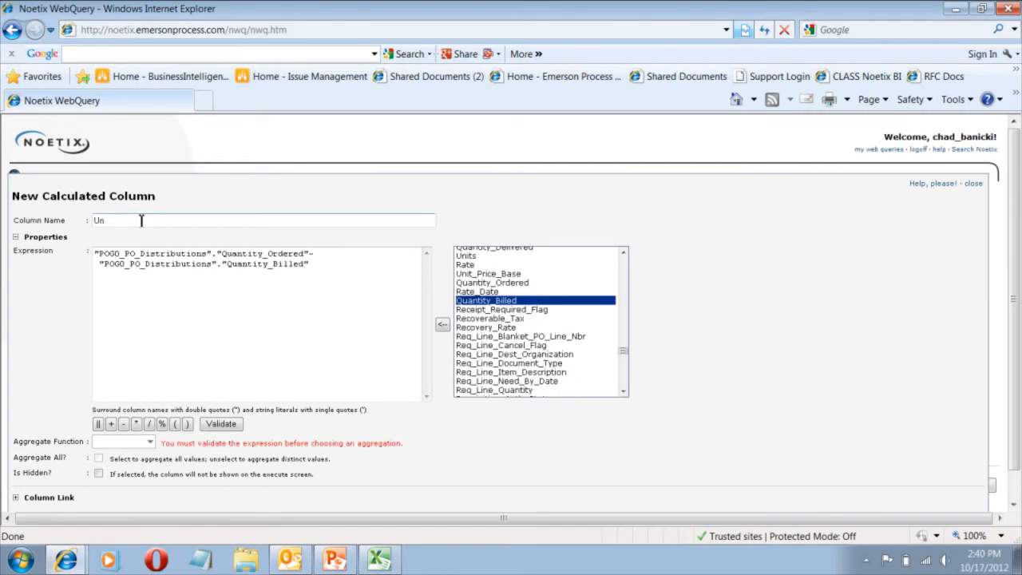
type("invoiced")
Validate the expression of the Uninvoiced calculated column.
left_click(178, 262)
left_click_drag(313, 271, 59, 244)
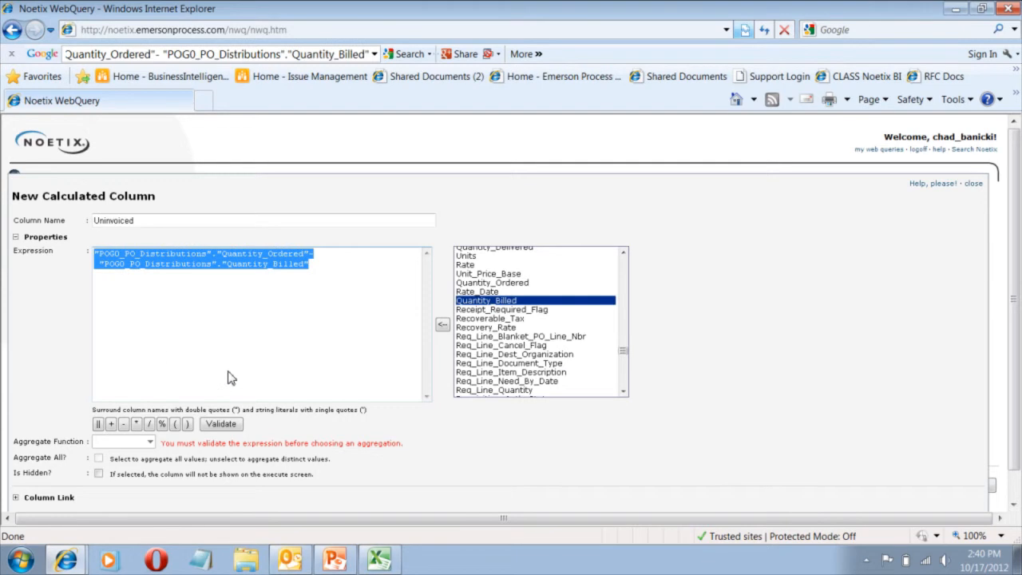
left_click(224, 428)
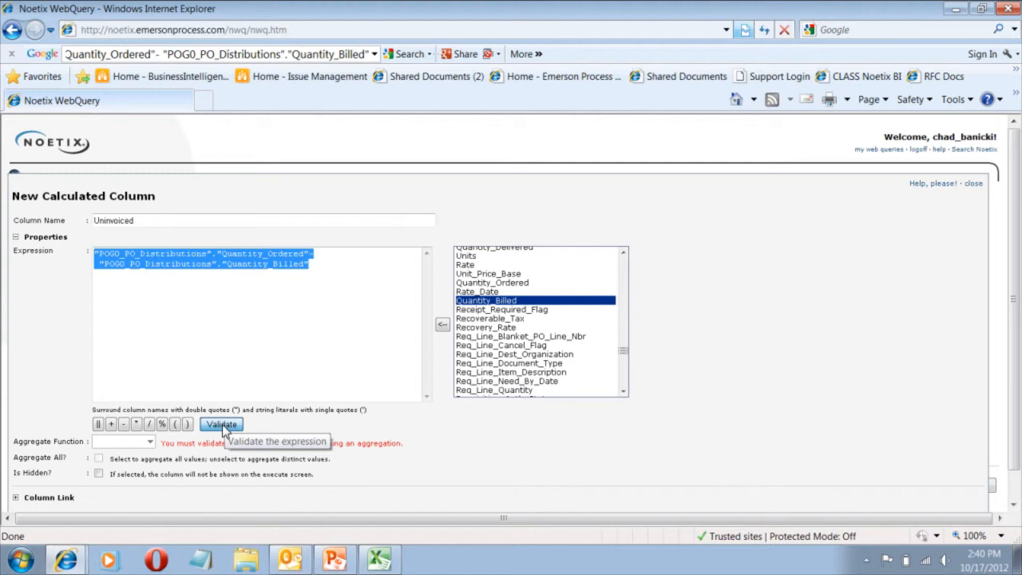
Set the validated Uninvoiced column's aggregate function to Sum and apply the new calculated column to the query.
left_click(224, 427)
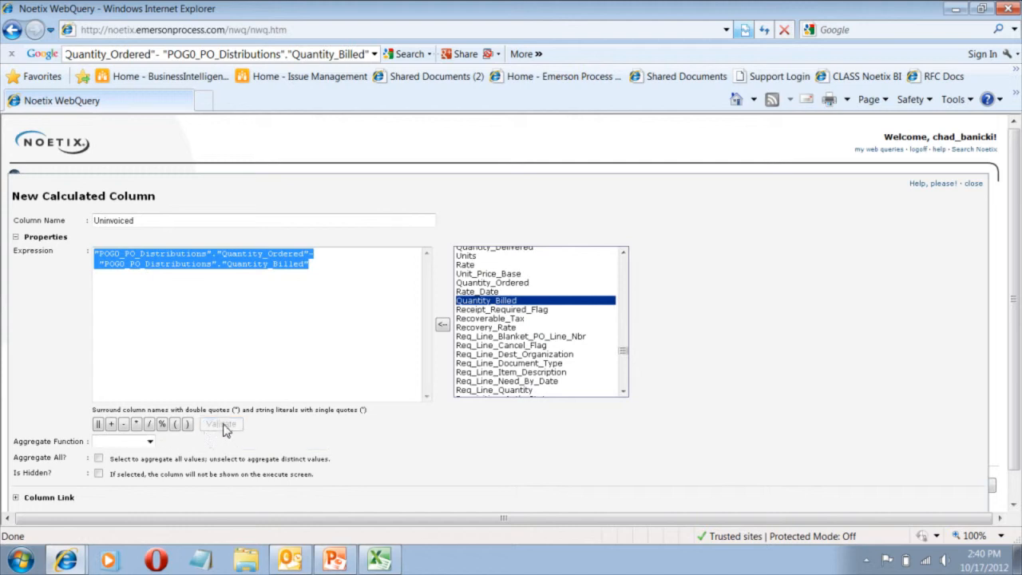
left_click(150, 447)
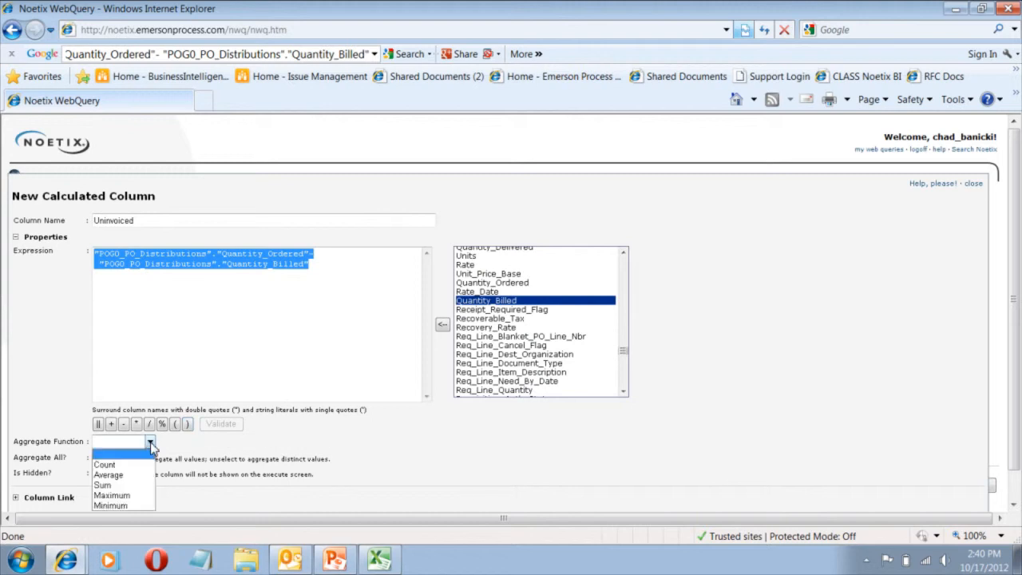
left_click(130, 483)
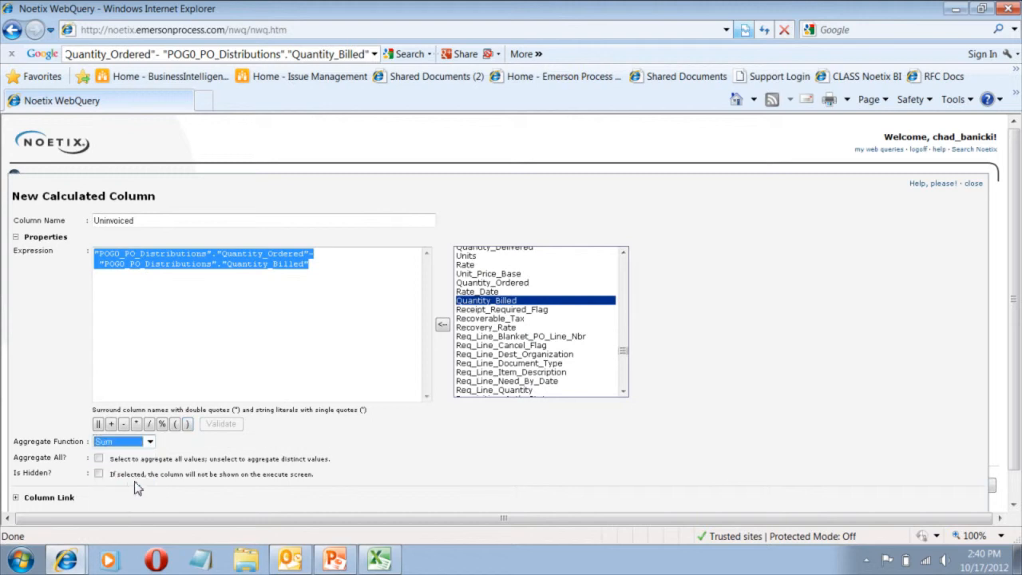
left_click_drag(1015, 338, 1013, 367)
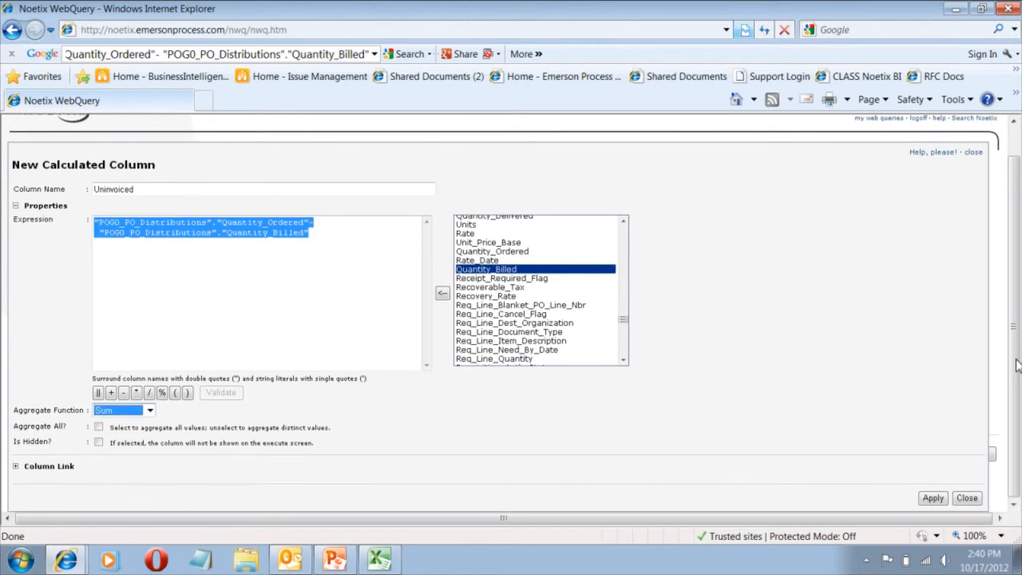
left_click(932, 498)
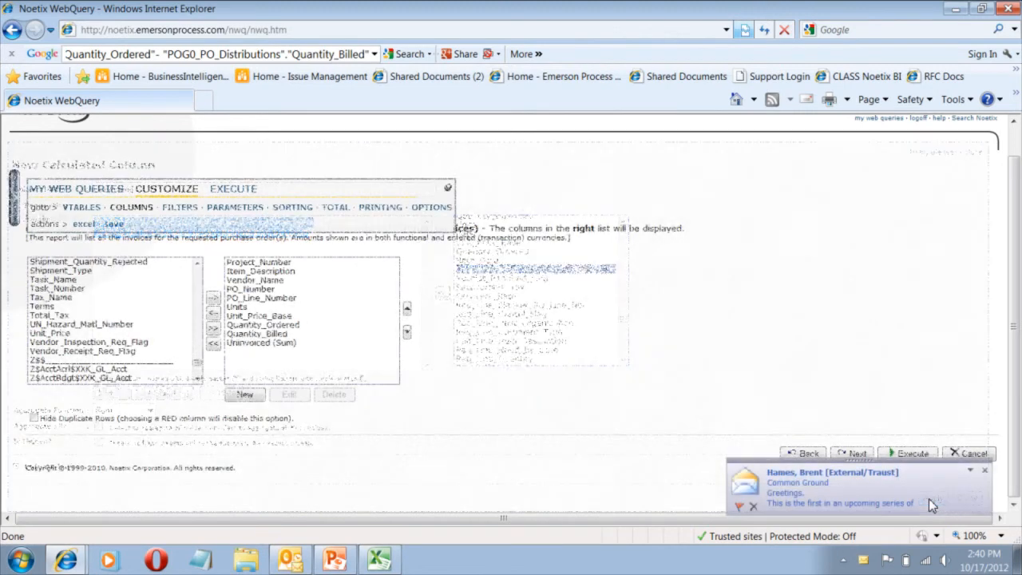
Edit the Uninvoiced calculated column to have a blank aggregate function and apply the change.
left_click(264, 343)
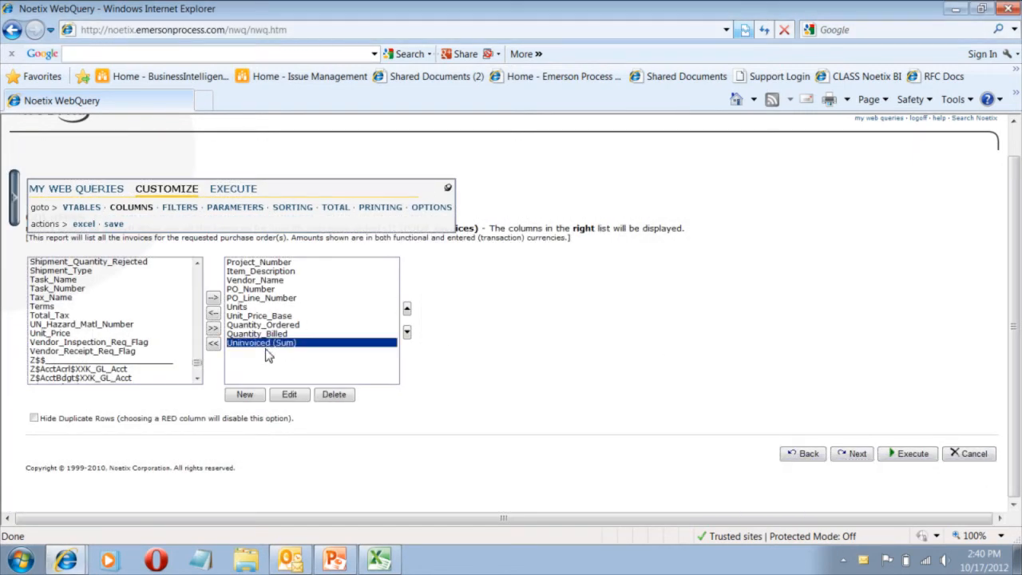
left_click(289, 395)
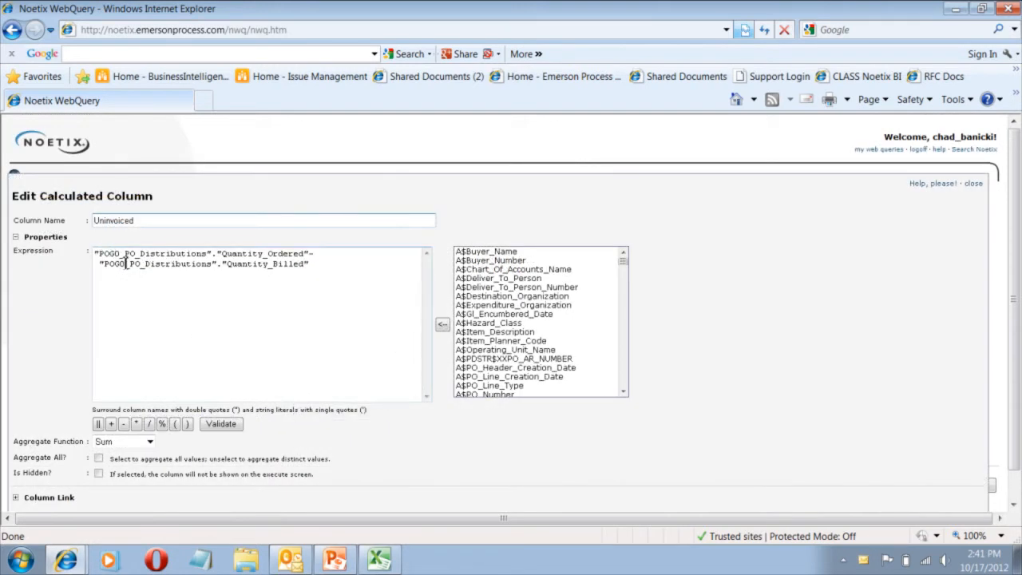
left_click(149, 441)
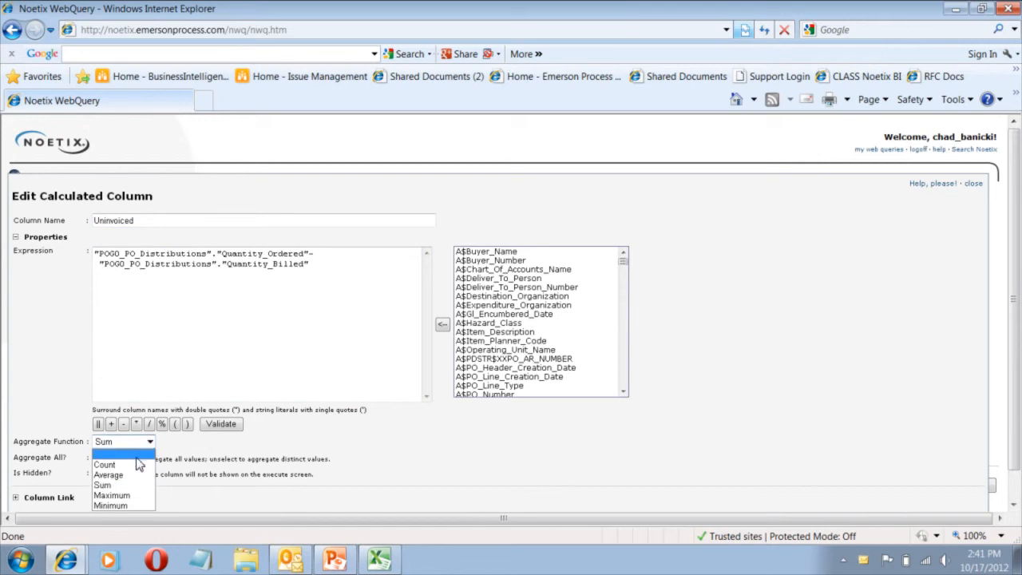
left_click(137, 454)
scroll(1011, 429, "down", 1)
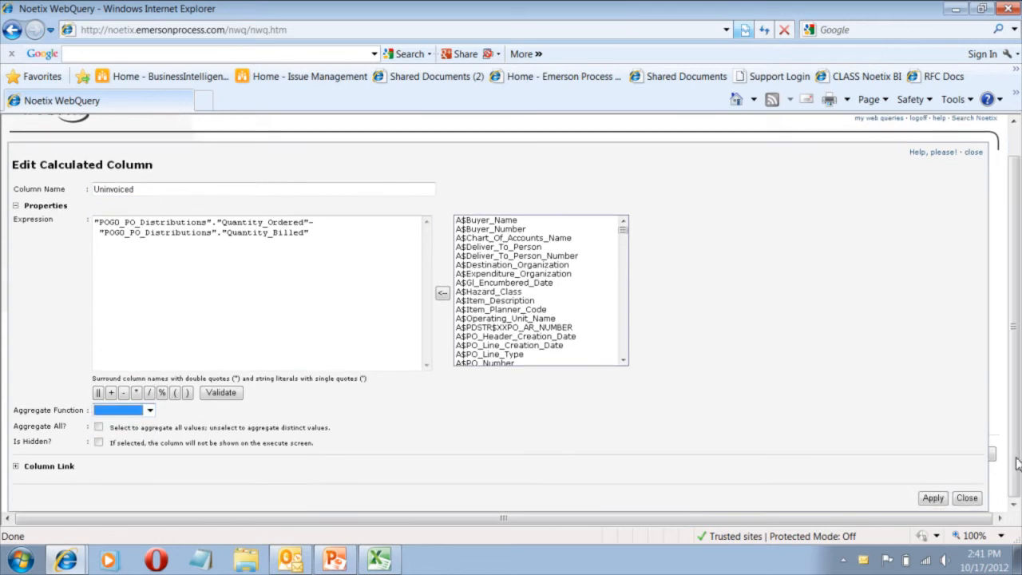
left_click(934, 497)
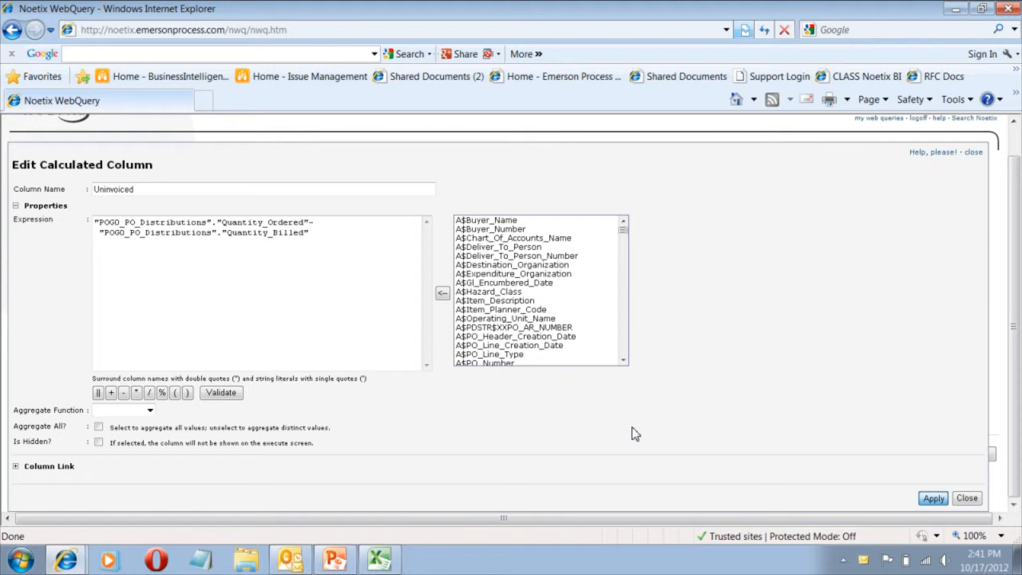
left_click(922, 495)
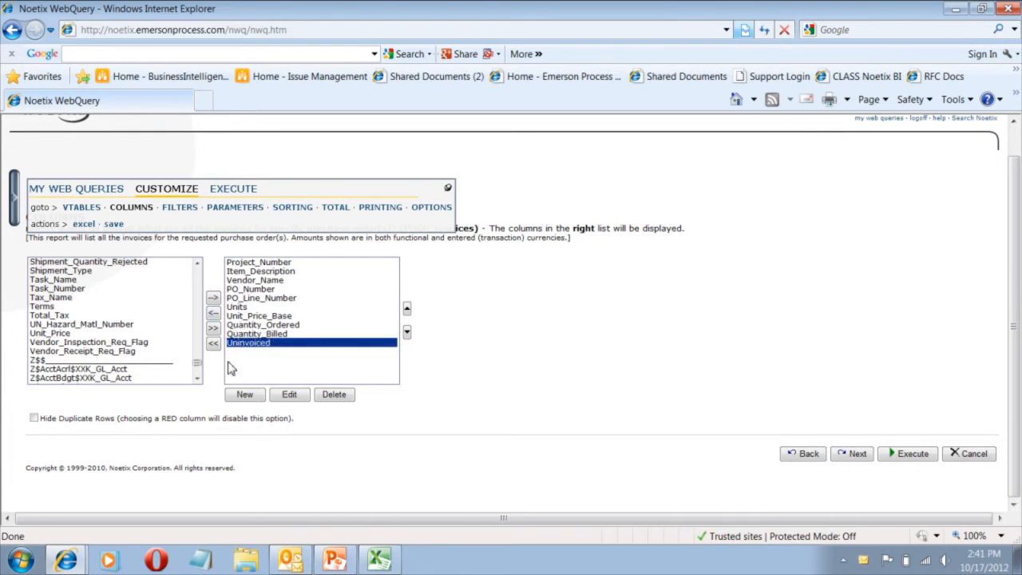
Start another calculated column with an expression subtracting Quantity_Billed from Quantity_Ordered, both from POG0_PO_Distributions.
left_click(244, 394)
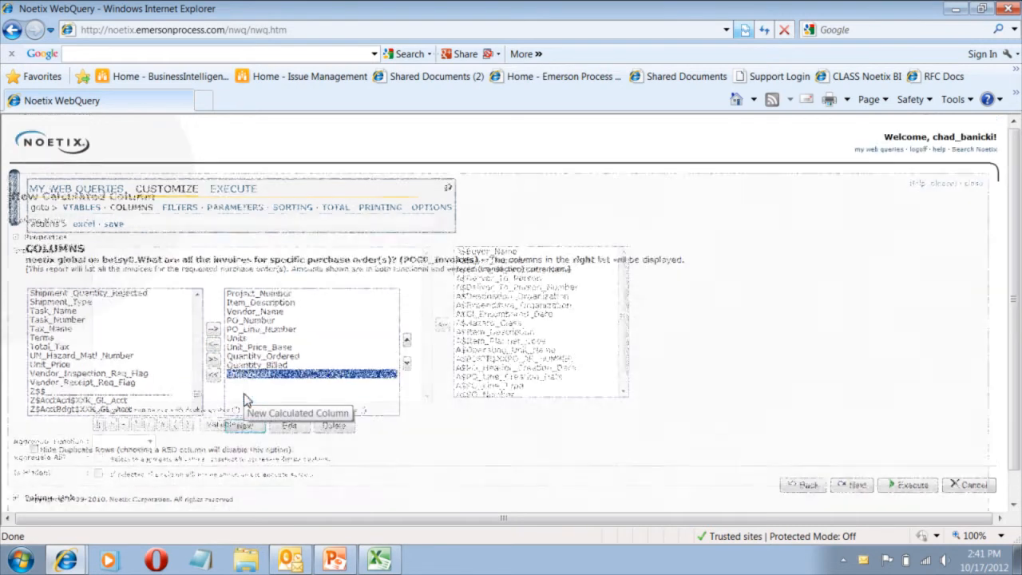
left_click_drag(623, 260, 624, 348)
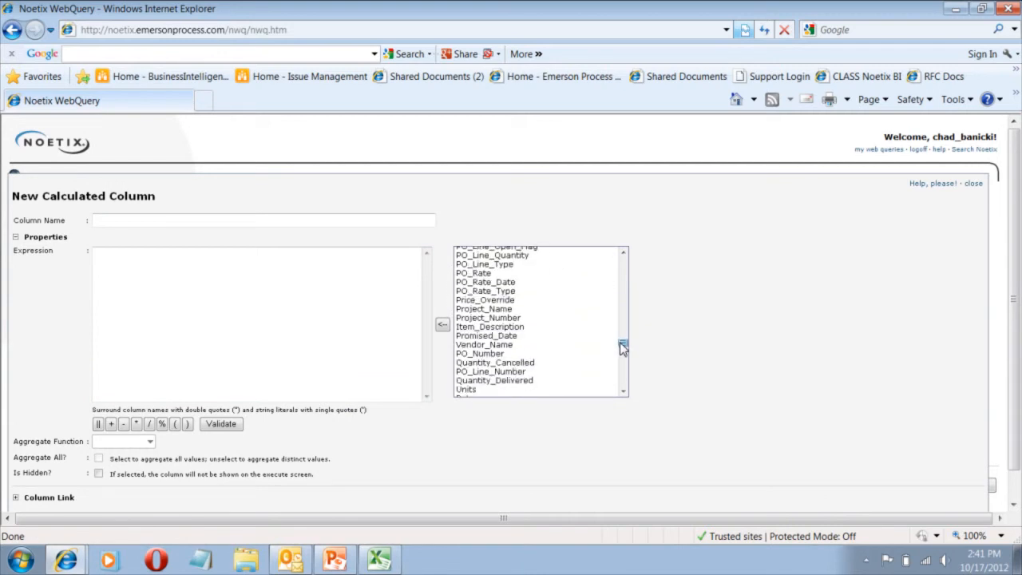
scroll(623, 349, "down", 1)
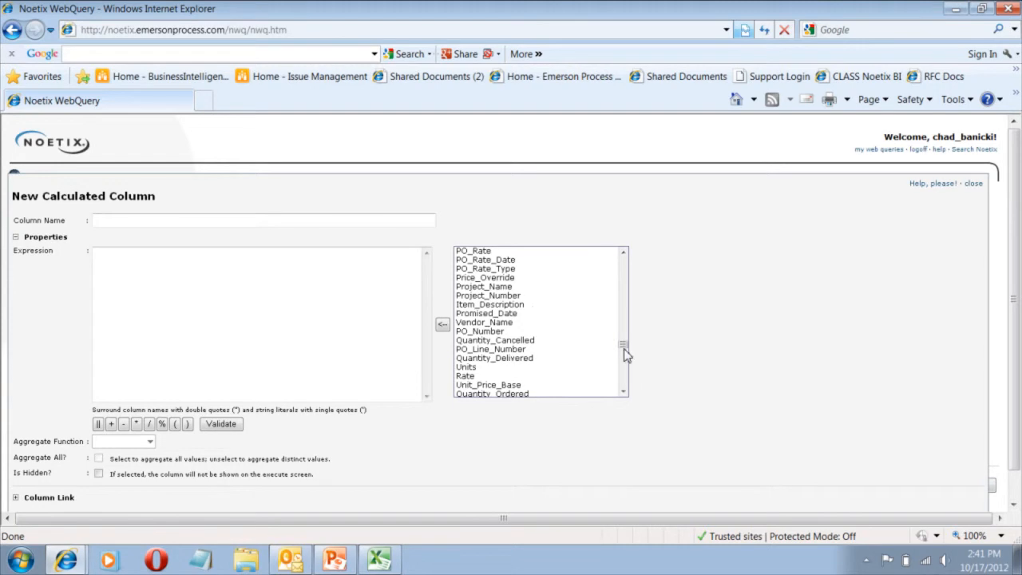
left_click(519, 393)
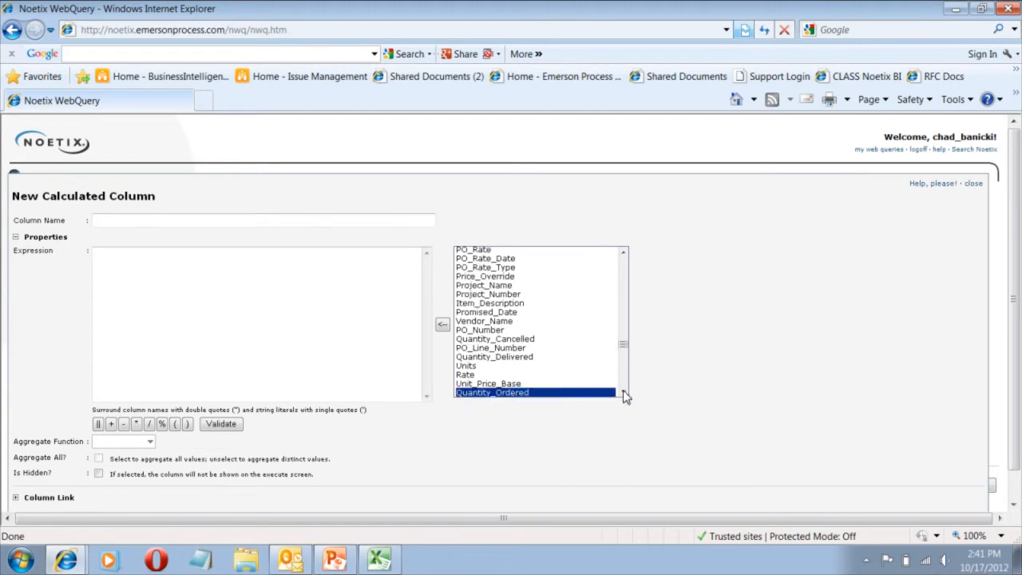
left_click(624, 392)
left_click(443, 327)
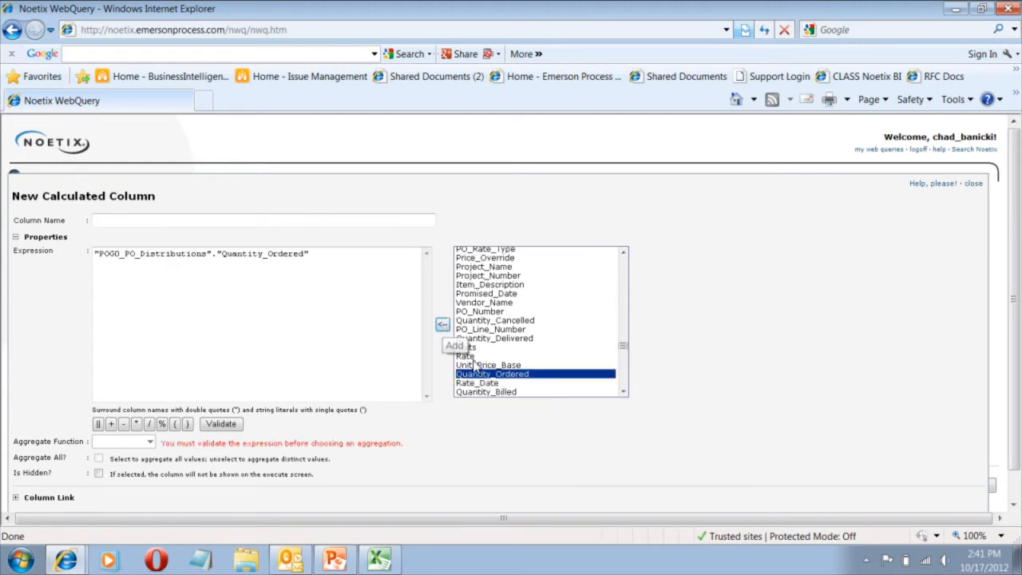
type("-")
left_click(488, 392)
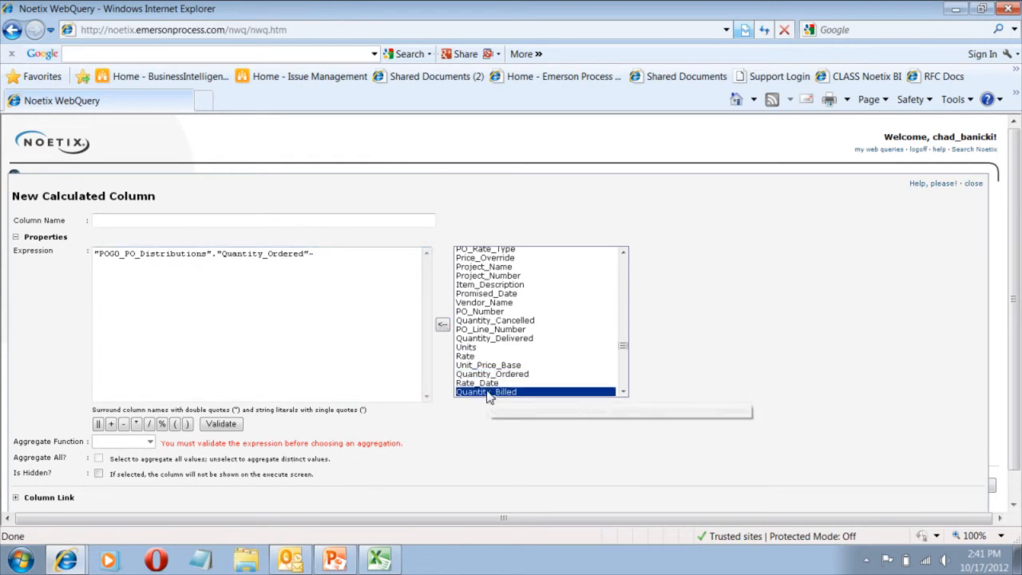
left_click(443, 326)
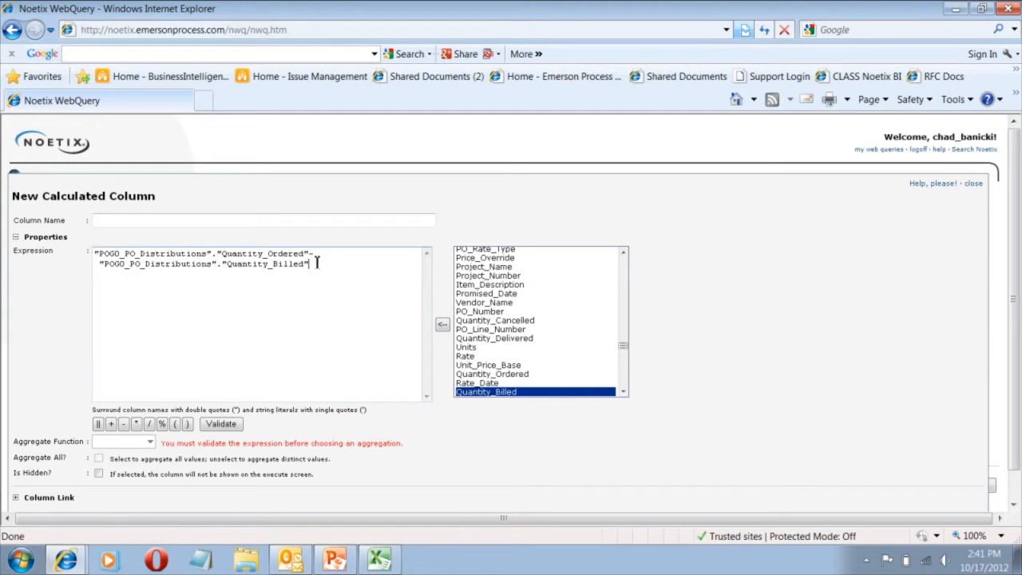
Enclose the quantity subtraction in parentheses and multiply it by the Unit_Price column of POG0_PO_Distributions.
type(")")
left_click(96, 253)
type("(")
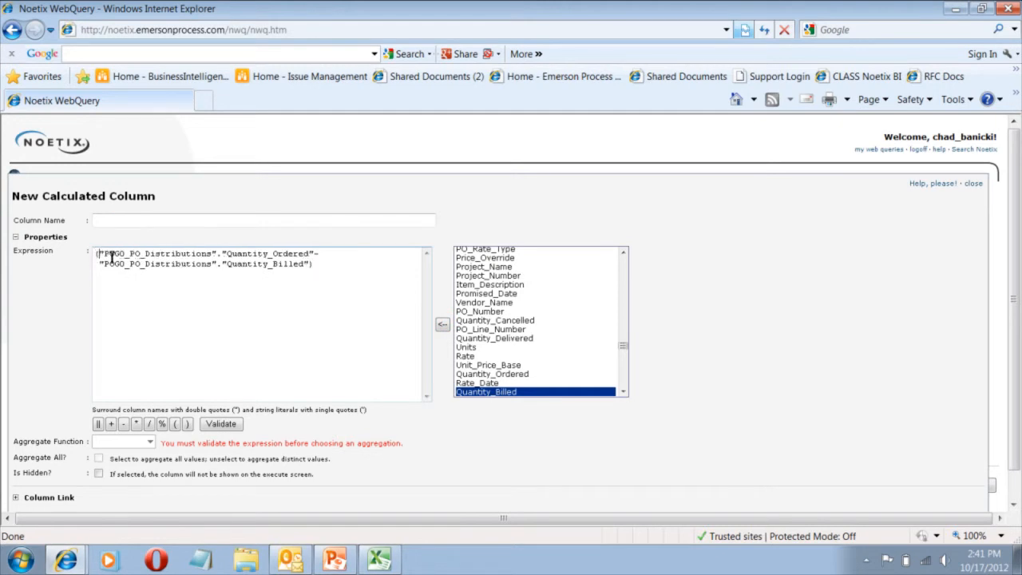
left_click(341, 269)
type("*")
left_click_drag(623, 344, 624, 379)
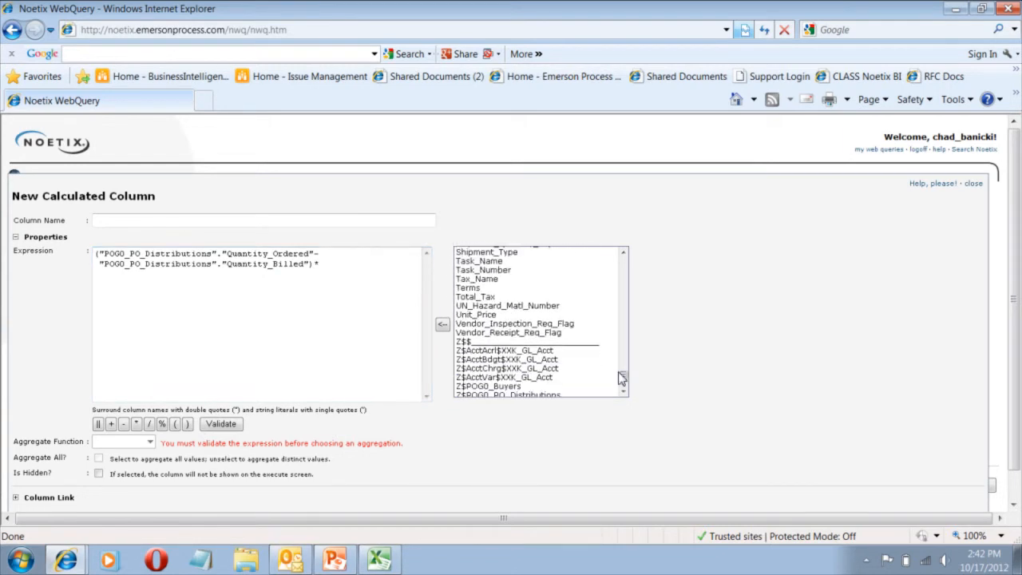
left_click(476, 315)
left_click(442, 324)
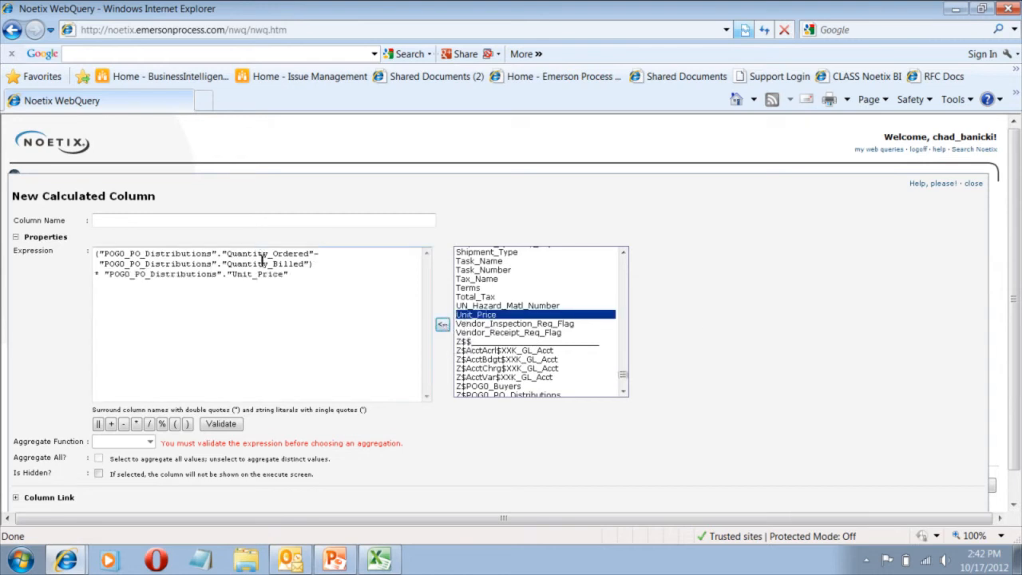
left_click(316, 263)
Name the new calculated column Amount, validate its expression and apply it to the query.
left_click(127, 222)
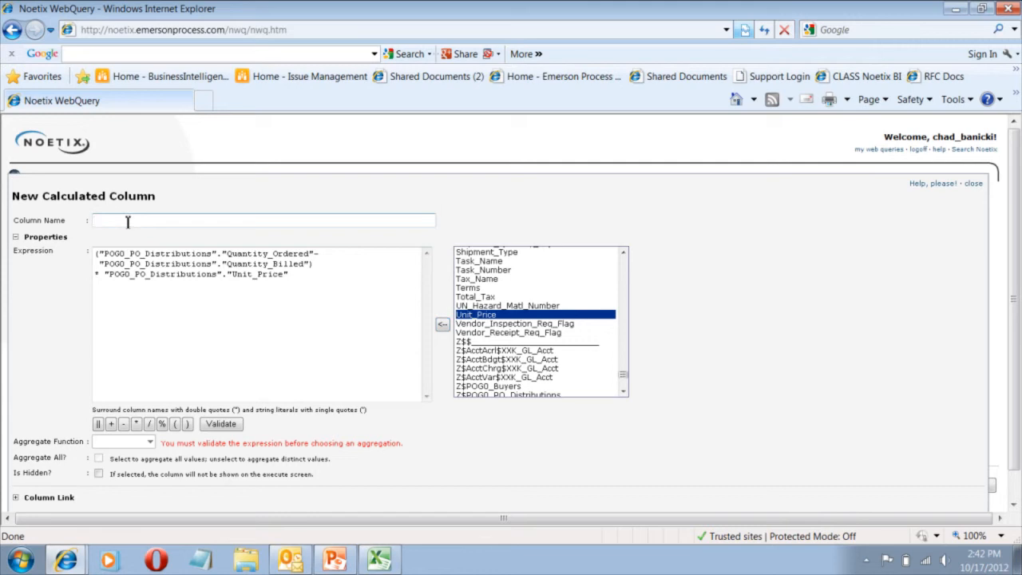
type("Amount")
left_click(222, 426)
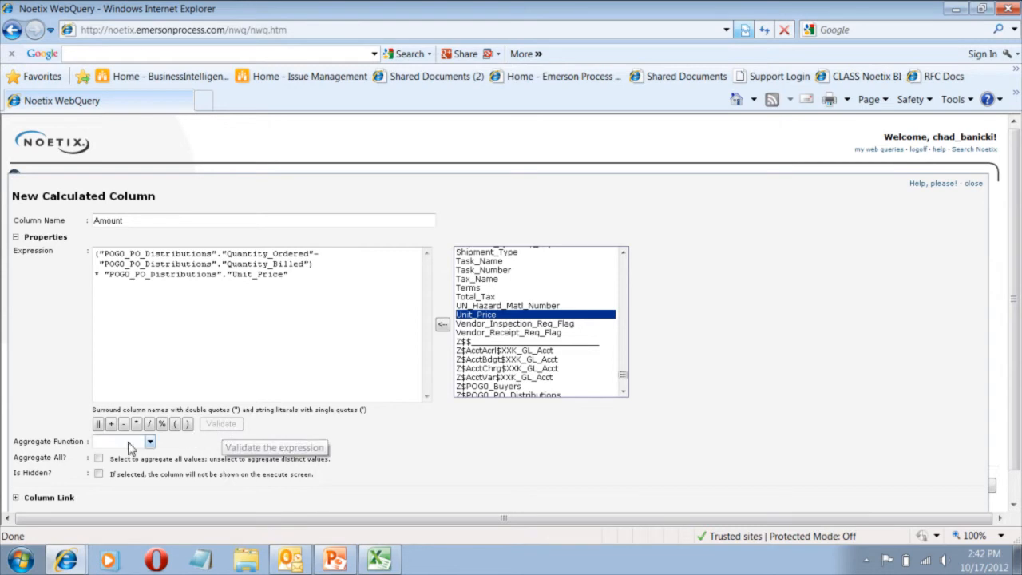
scroll(931, 404, "down", 1)
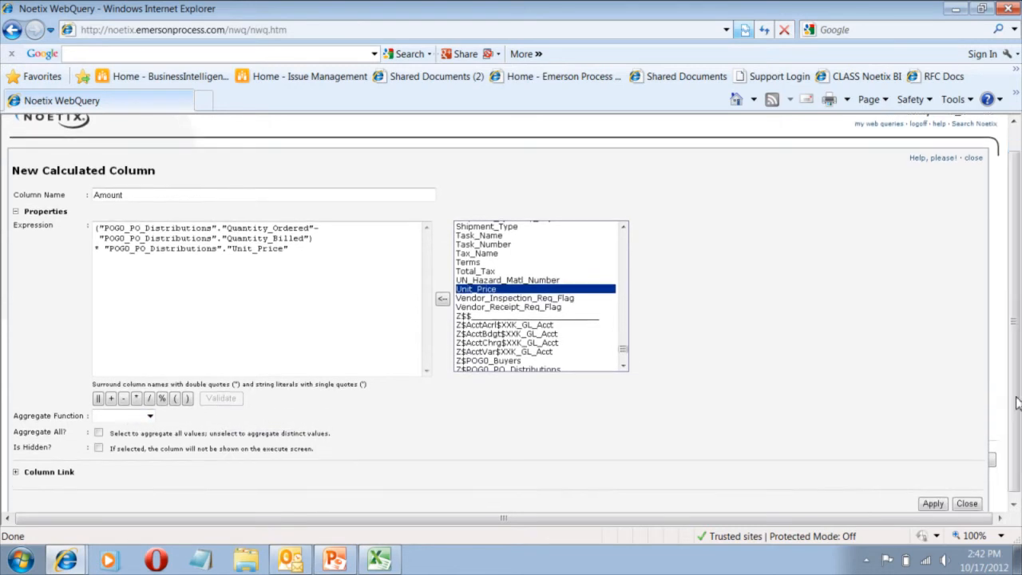
left_click(934, 505)
left_click(930, 504)
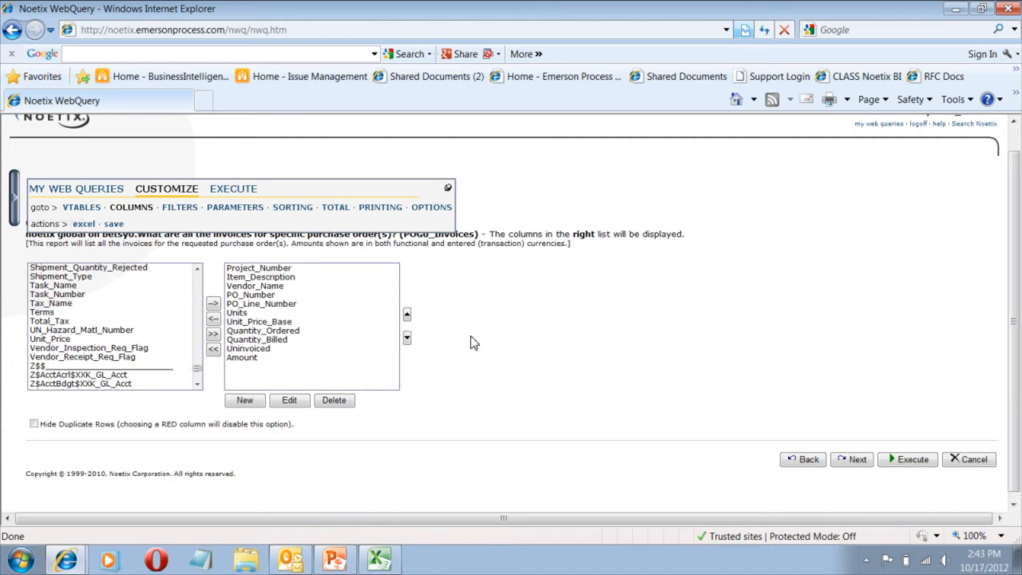
Add a query filter that returns only rows where Uninvoiced is more than 0.
left_click(180, 208)
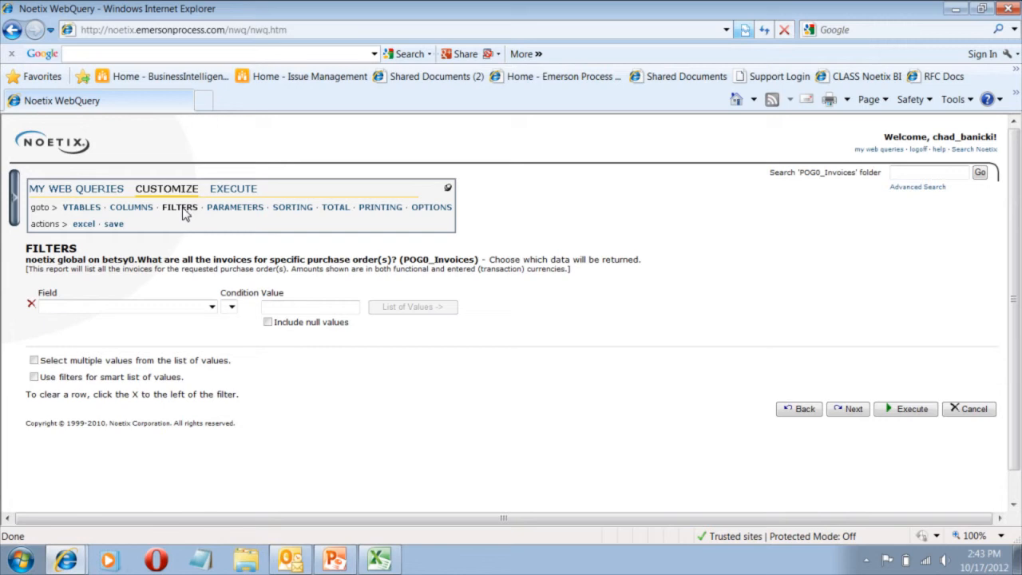
left_click(212, 308)
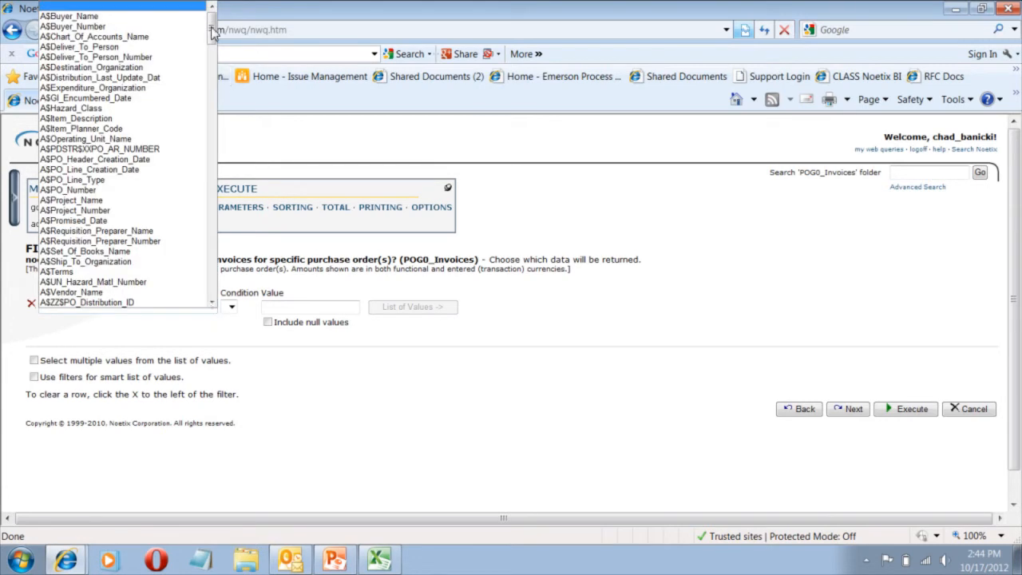
left_click_drag(212, 18, 199, 272)
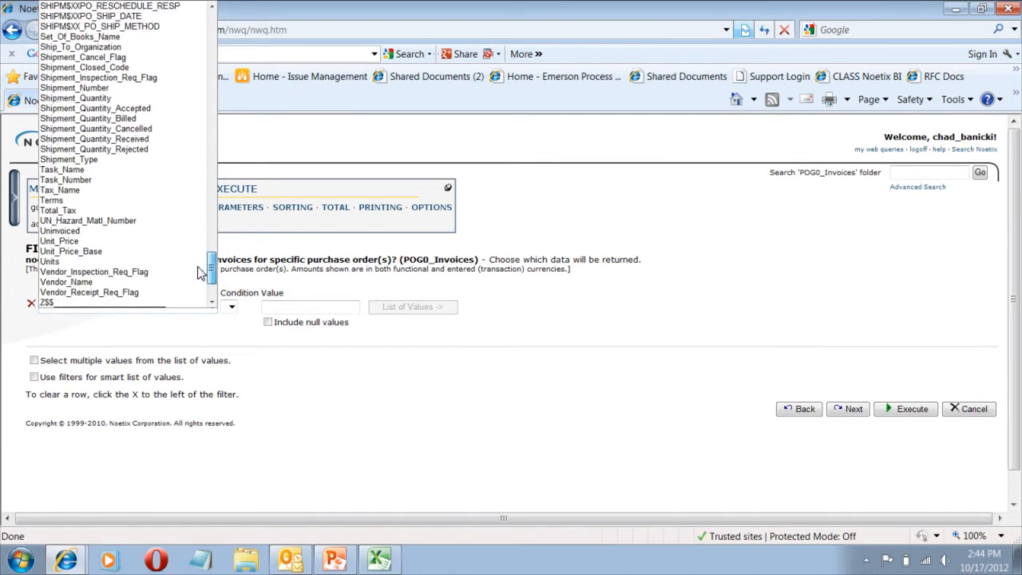
left_click(120, 232)
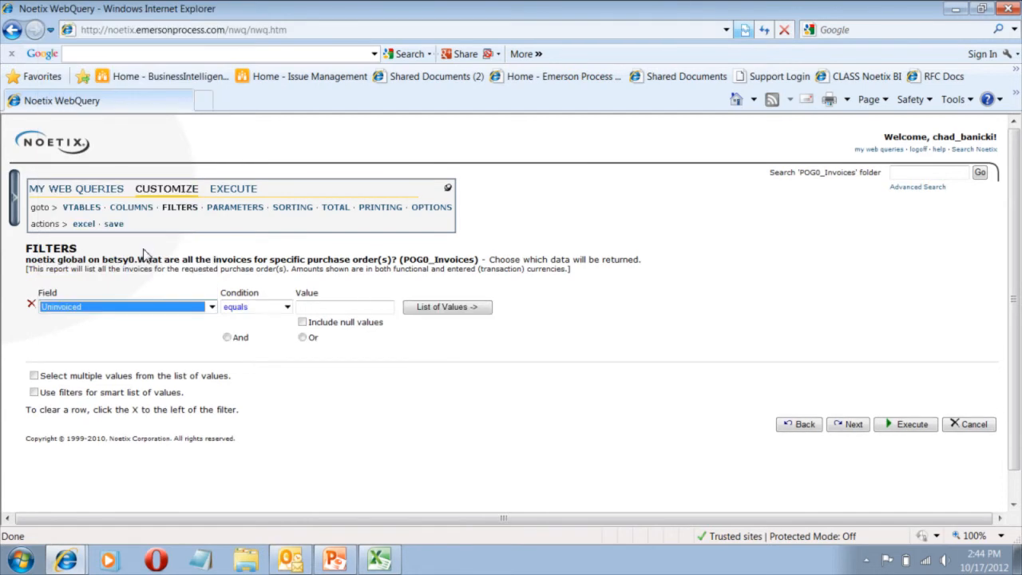
left_click(287, 307)
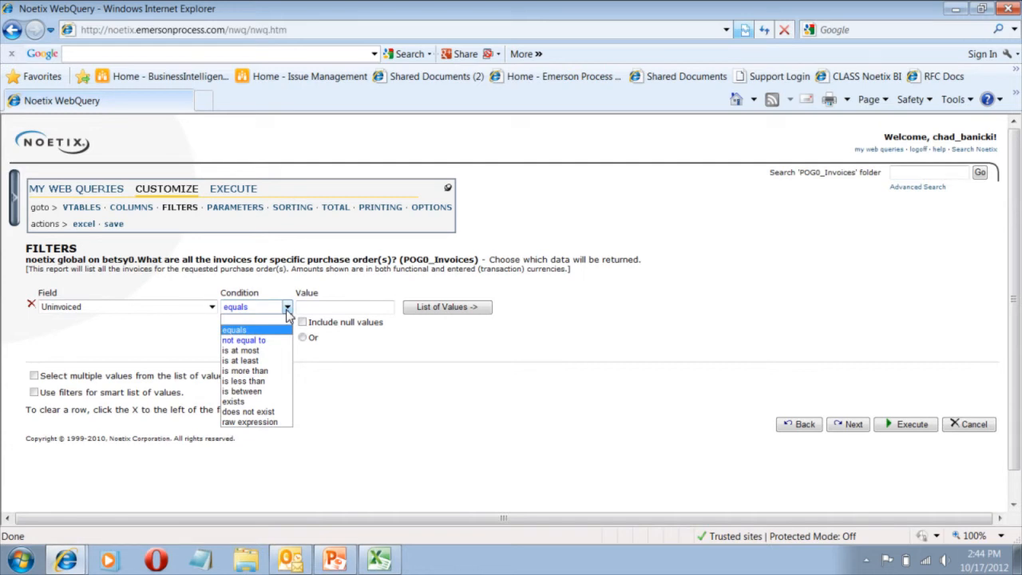
left_click(266, 371)
left_click(317, 307)
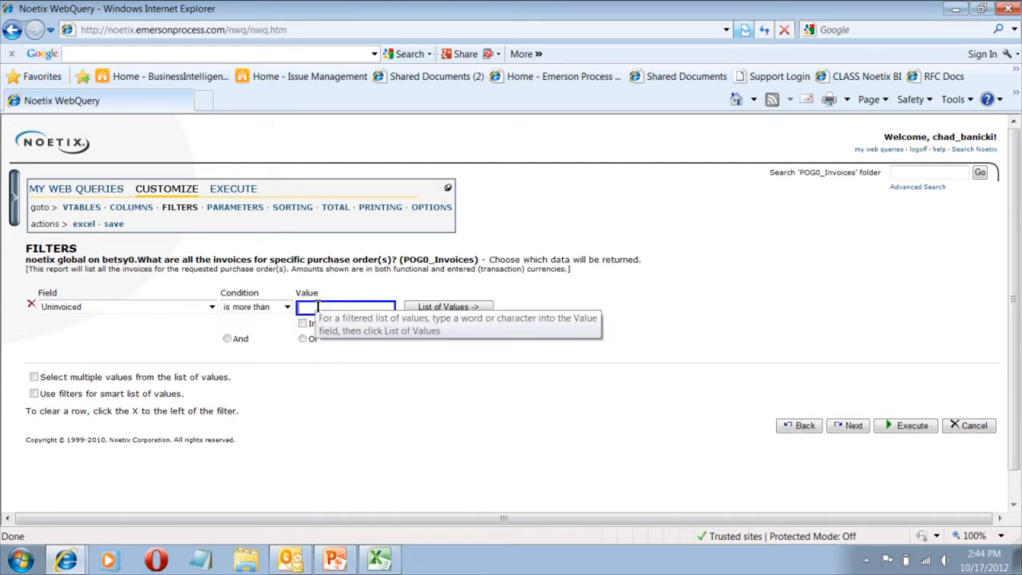
type("0")
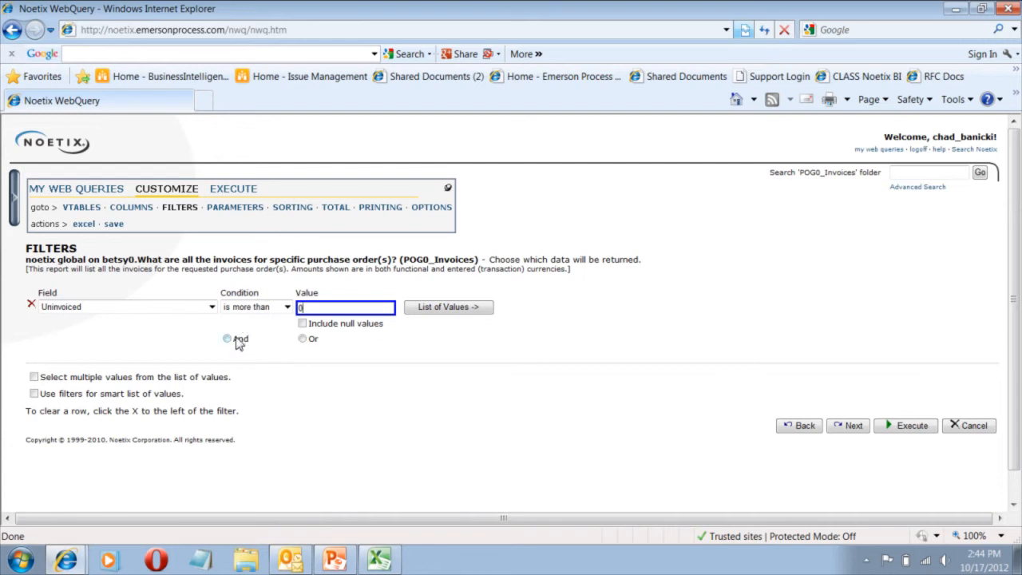
Add an And filter that returns only rows where PO_Closed_Code is not (exactly) CLOSED.
left_click(228, 339)
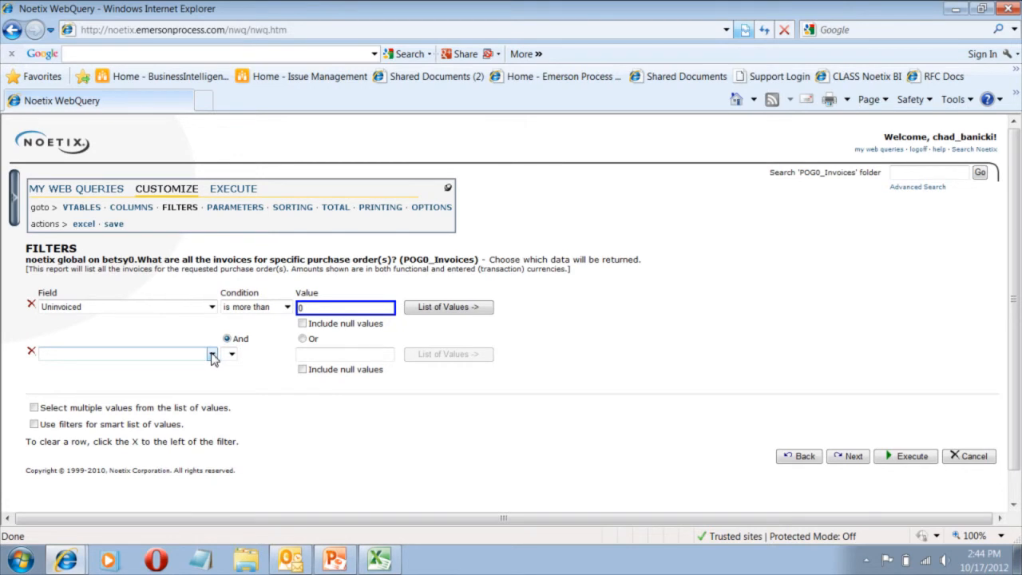
left_click(212, 354)
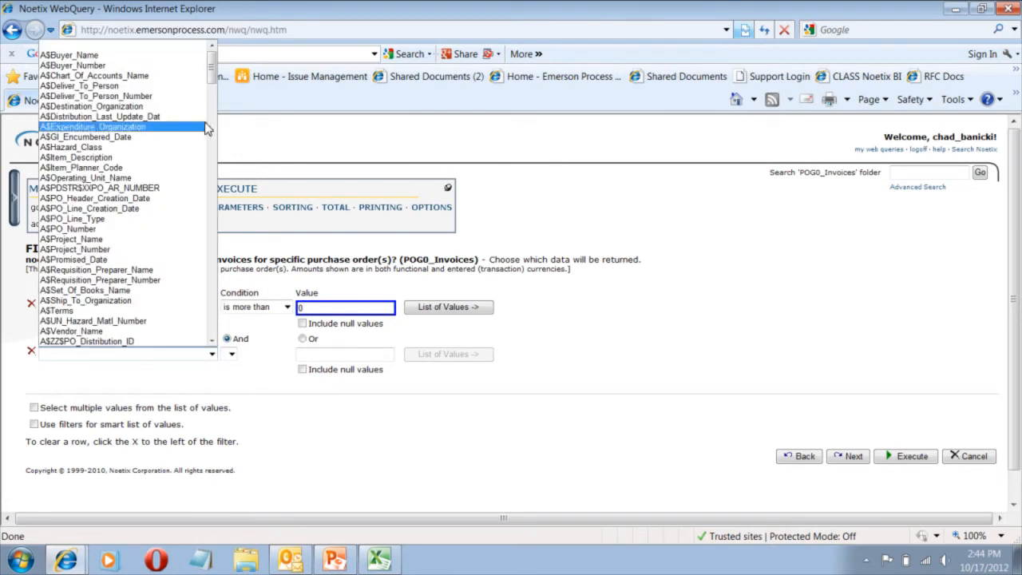
left_click_drag(211, 69, 201, 240)
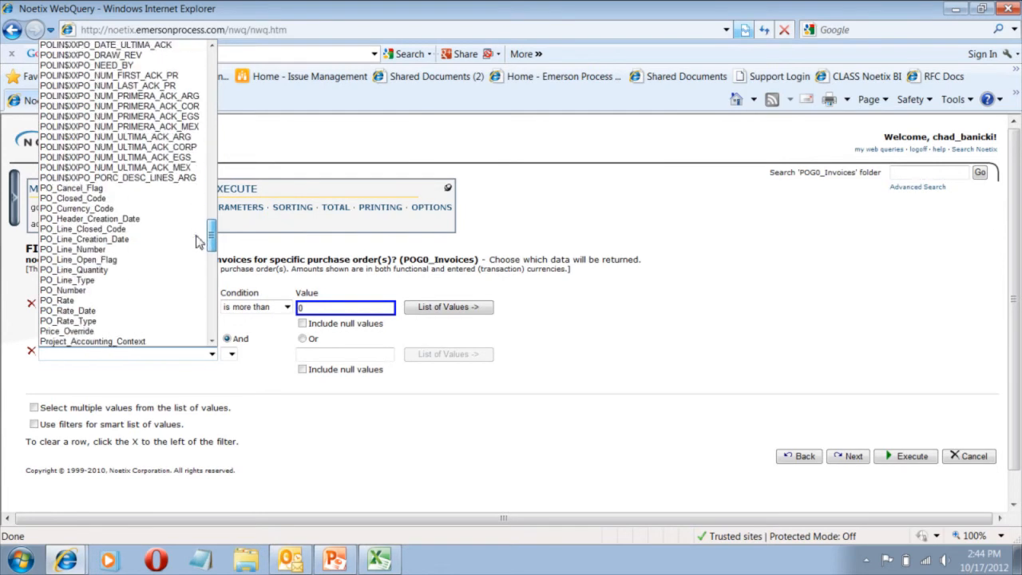
left_click(142, 198)
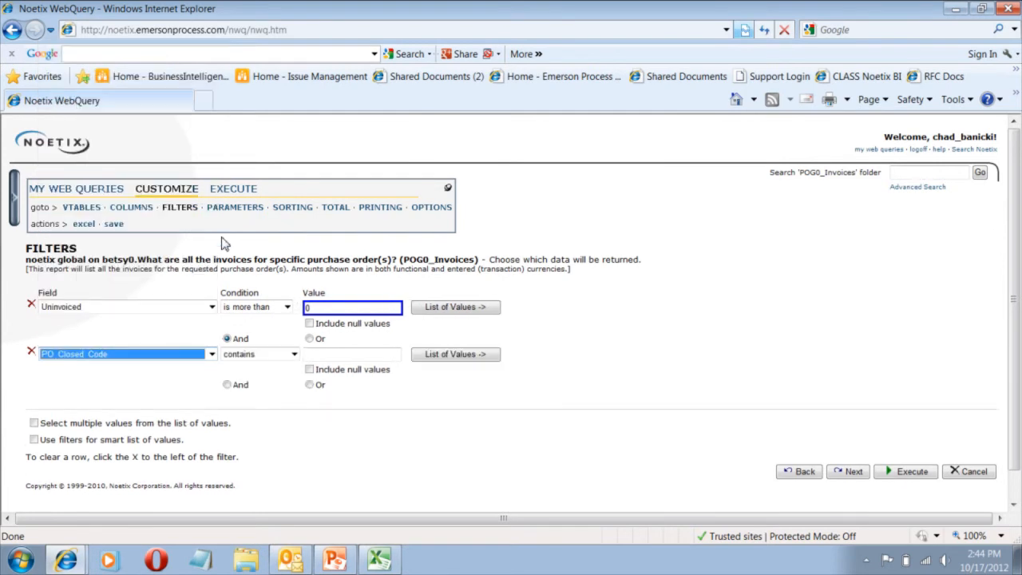
left_click(294, 357)
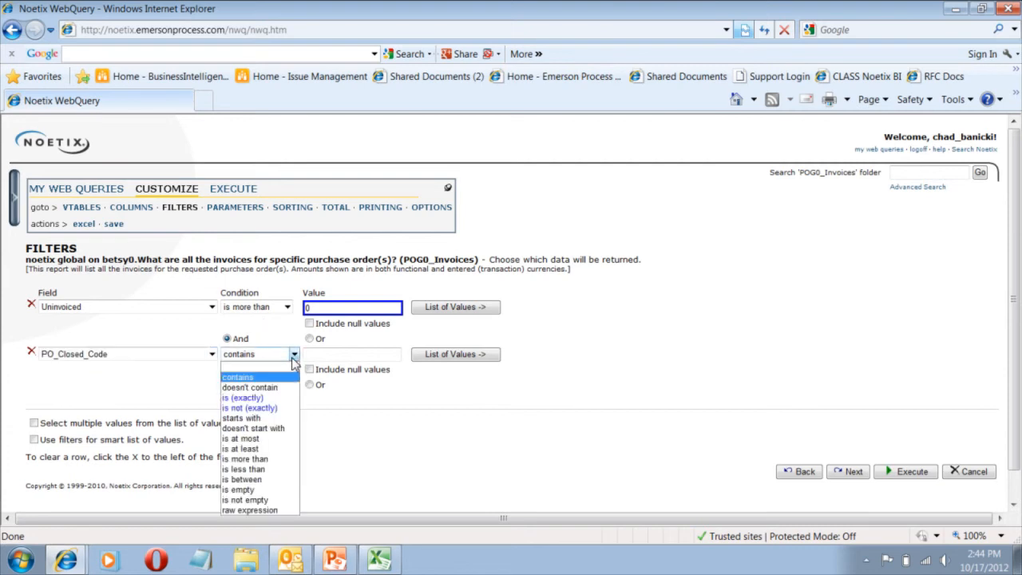
left_click(273, 408)
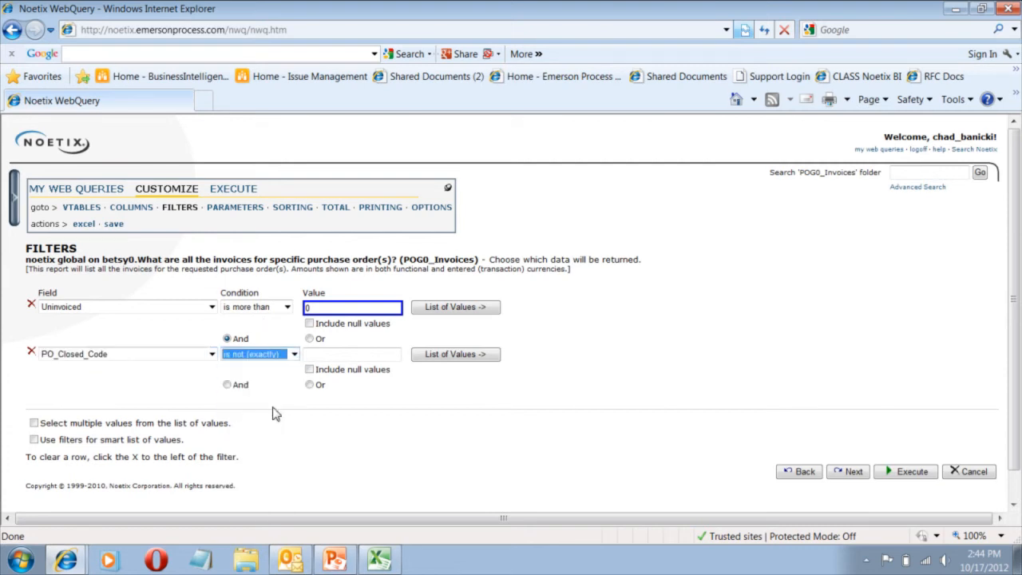
left_click(321, 352)
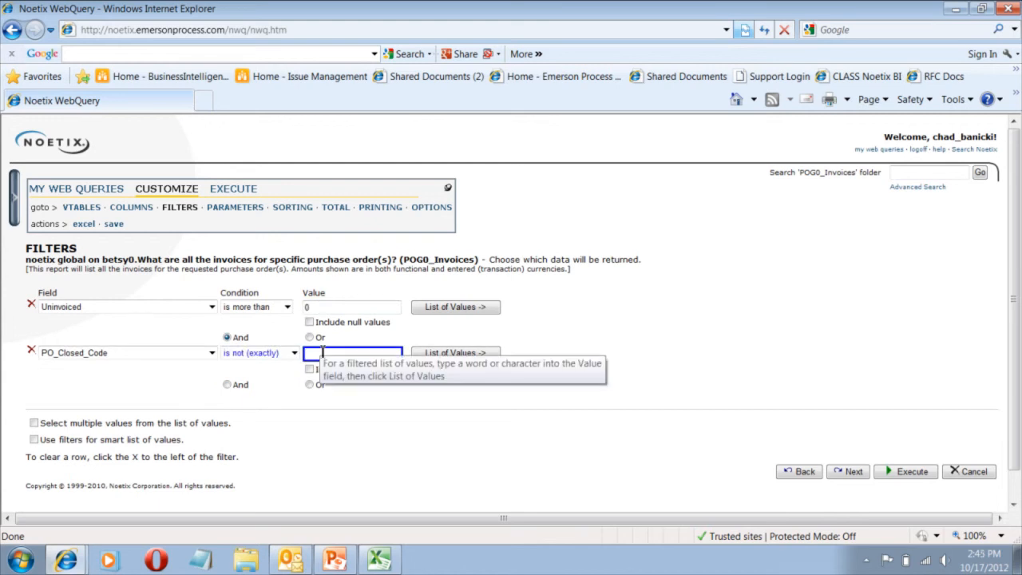
type("CLOSED")
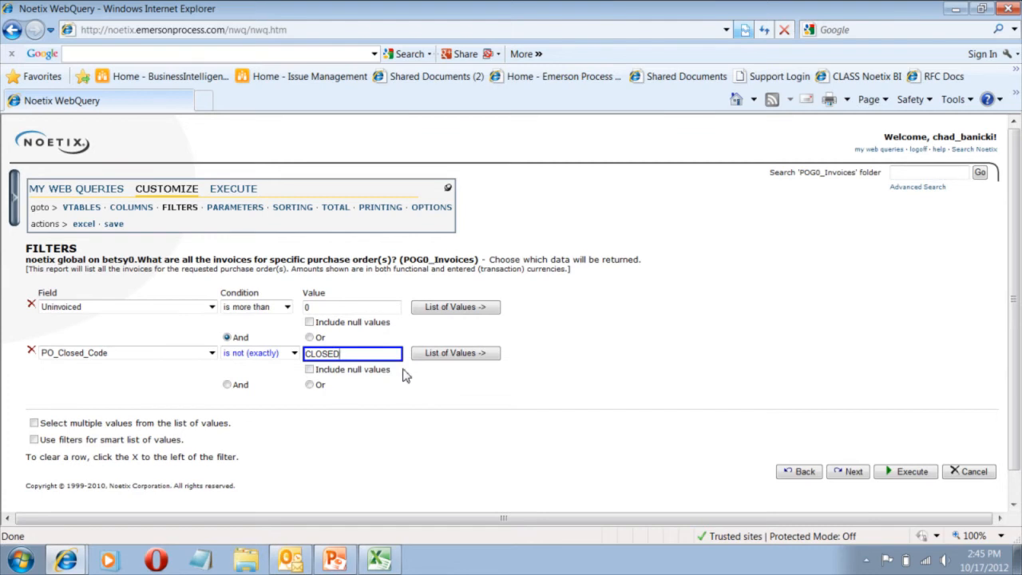
Add another And filter requiring that AcctChrg$QV$Natural_Account starts with 5%.
left_click(226, 384)
left_click(214, 400)
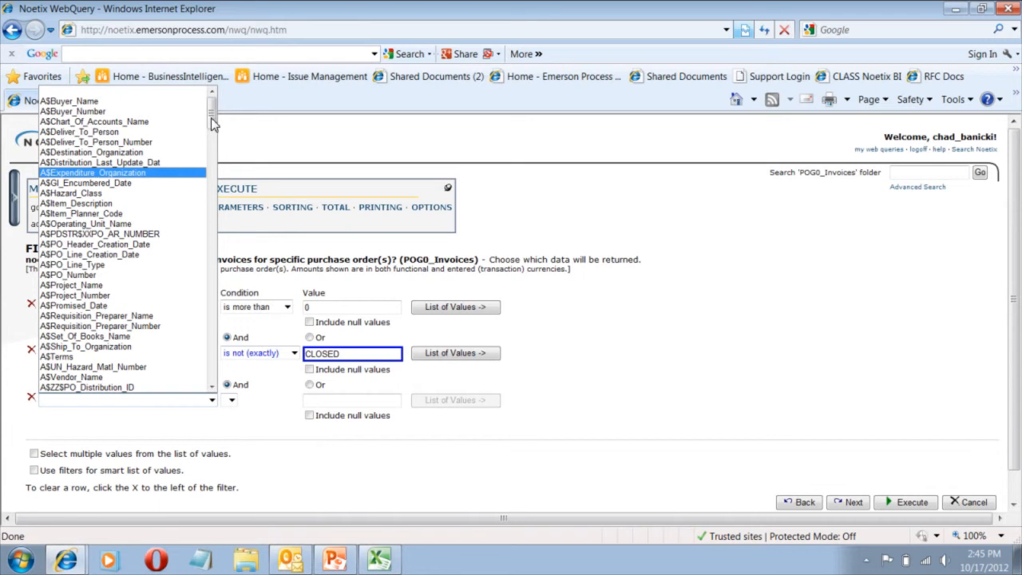
left_click_drag(212, 118, 210, 155)
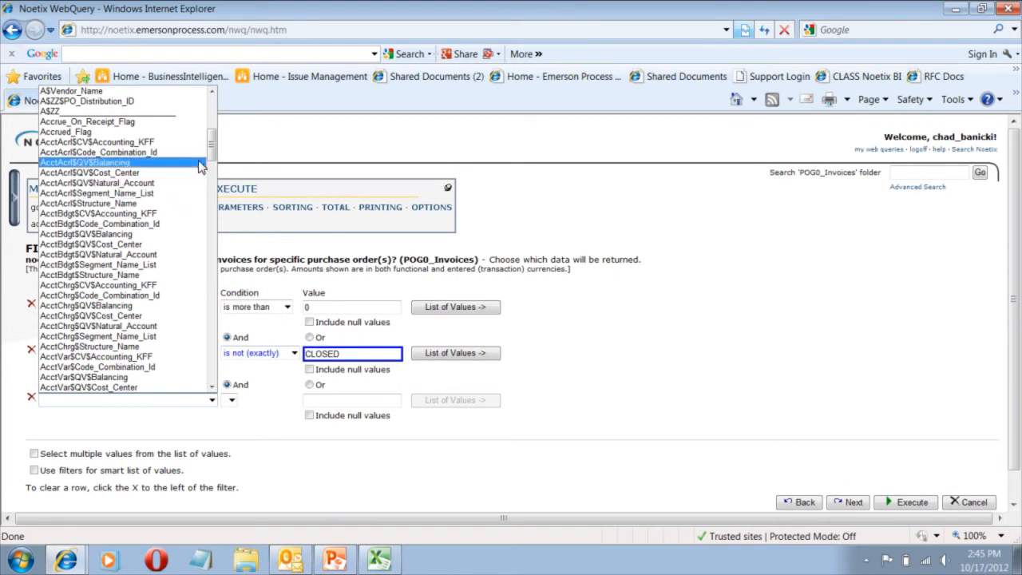
left_click_drag(212, 148, 214, 157)
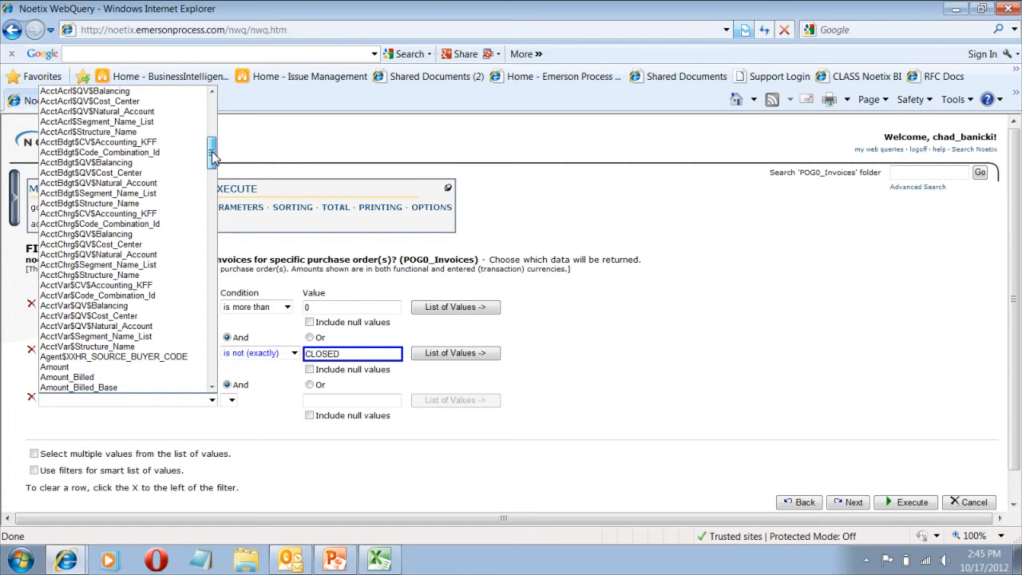
left_click(163, 256)
left_click(292, 402)
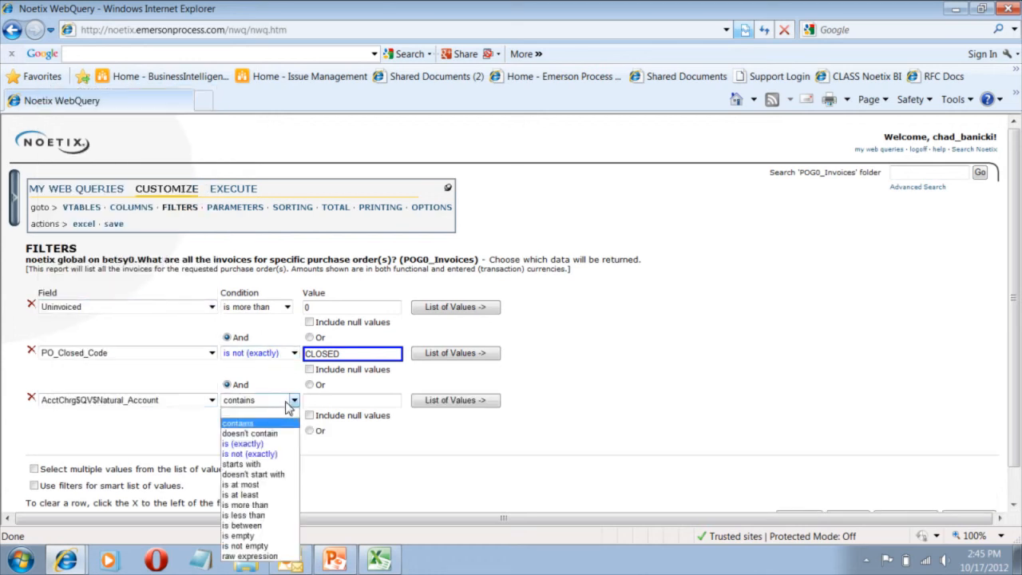
left_click(267, 465)
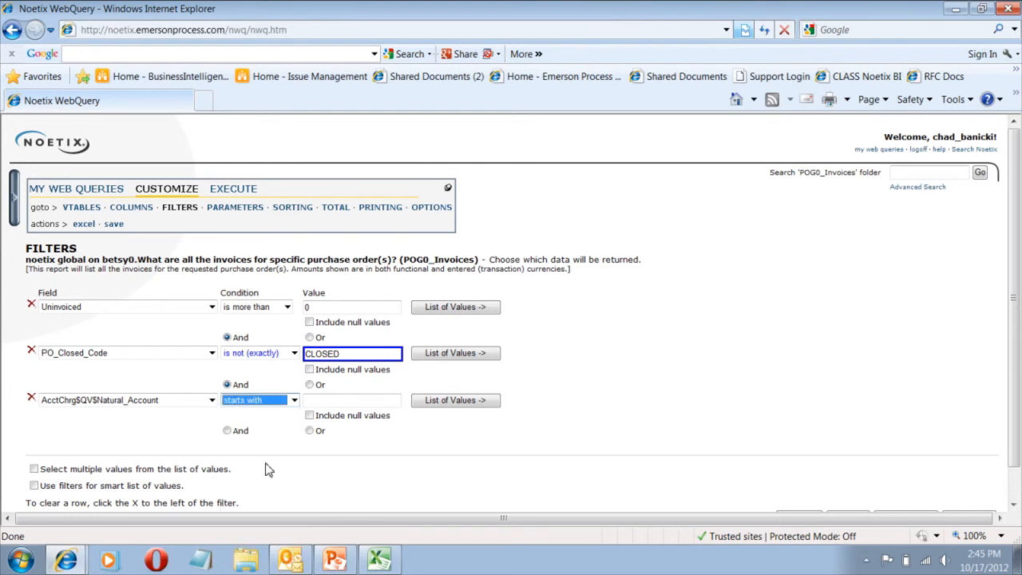
left_click(338, 399)
type("5%")
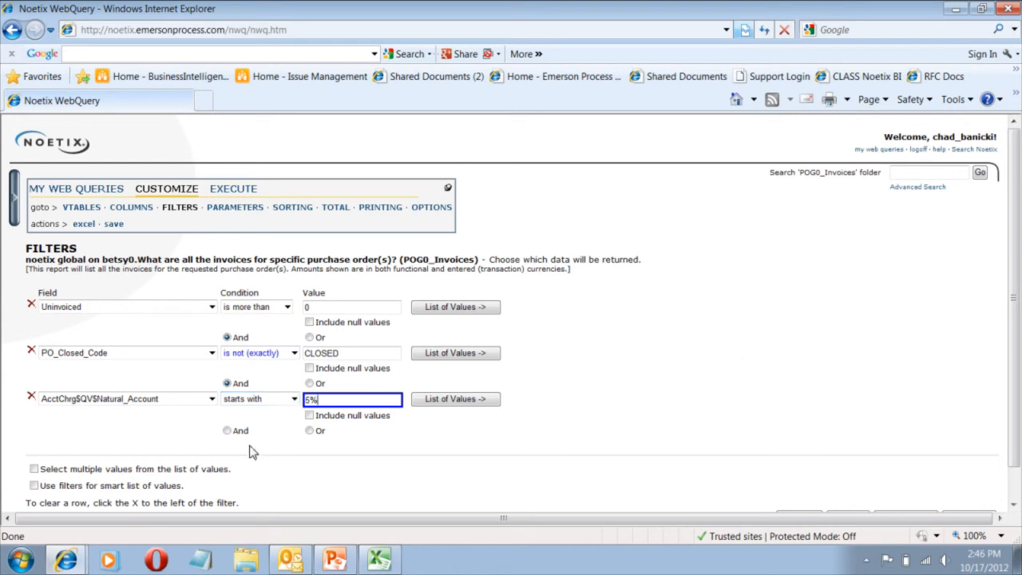
Add a further And filter requiring that Shipment_Quantity_Received is not equal to 0.
left_click(227, 431)
left_click(211, 447)
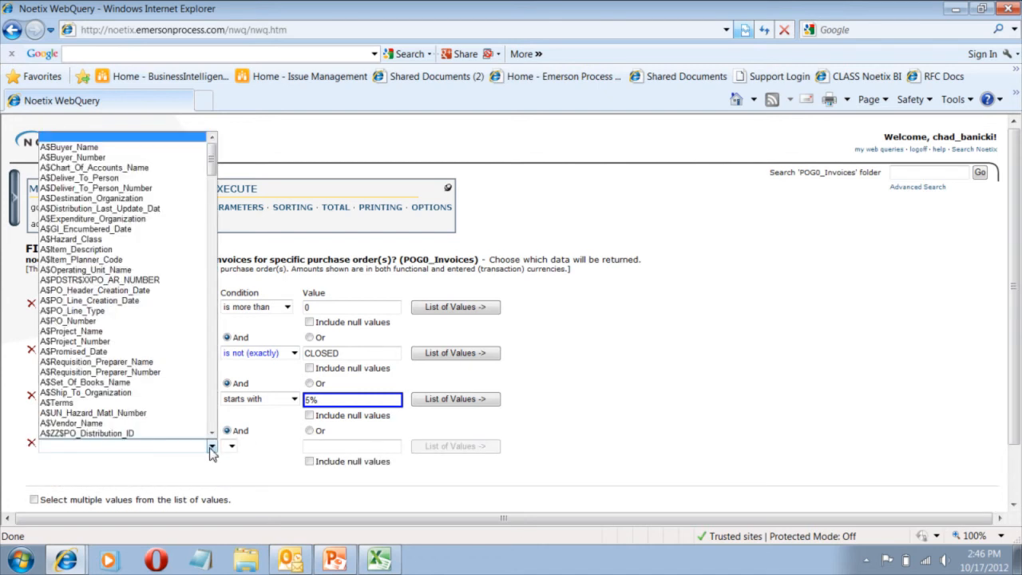
left_click_drag(213, 153, 190, 390)
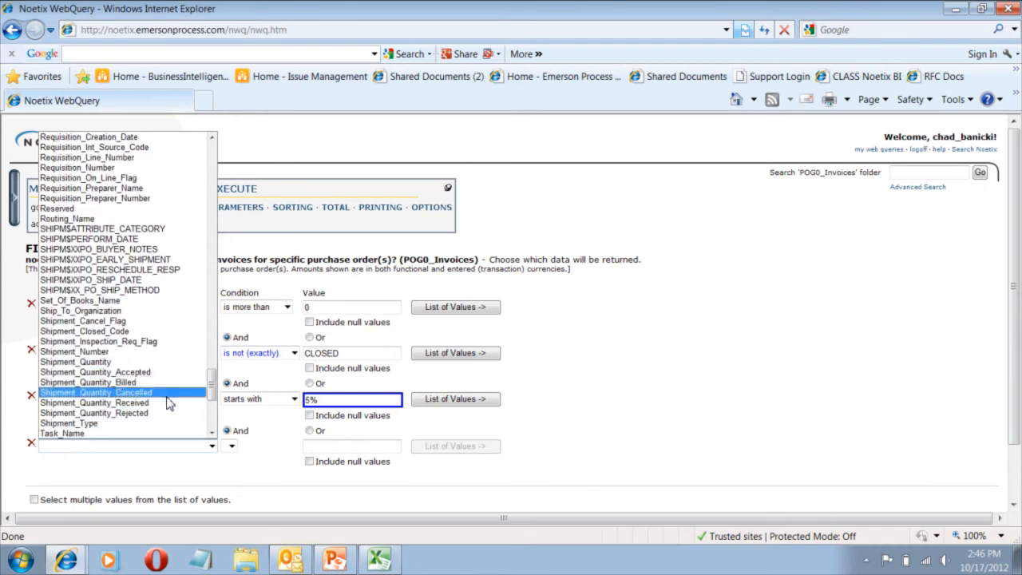
left_click(168, 402)
left_click(288, 446)
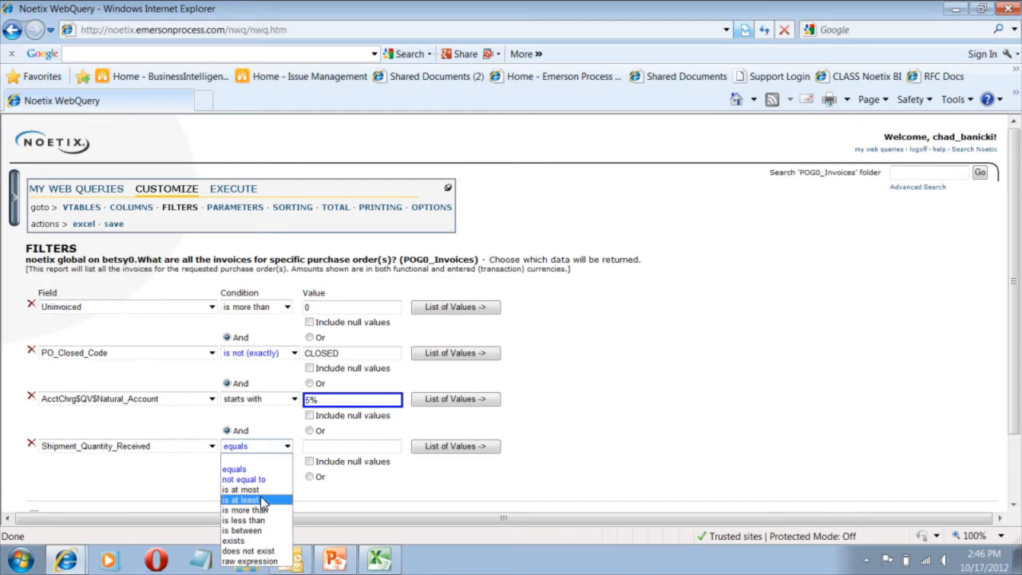
left_click(243, 479)
type("0")
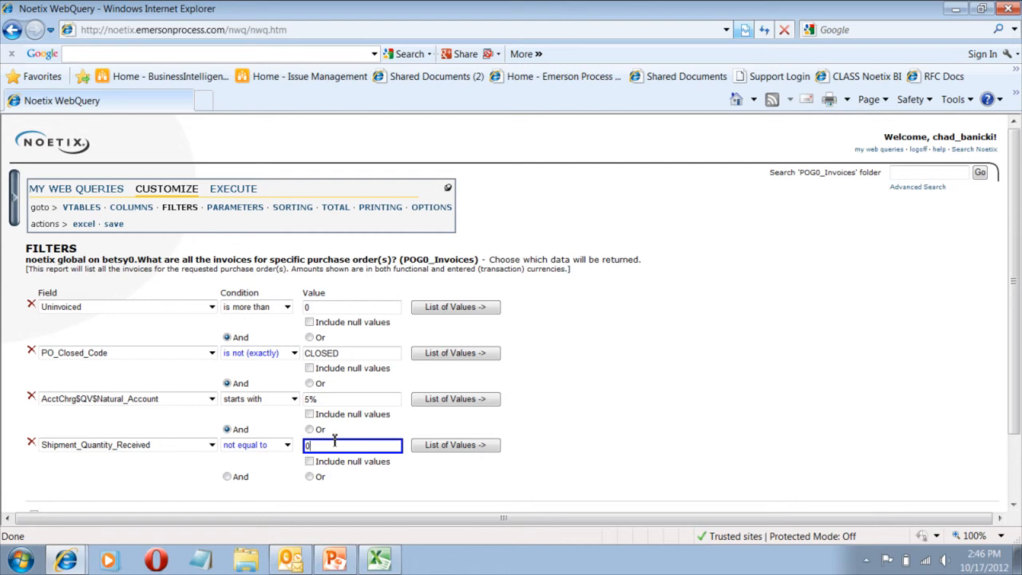
Start a query parameter with the prompt Project Number and make it optional.
left_click(237, 209)
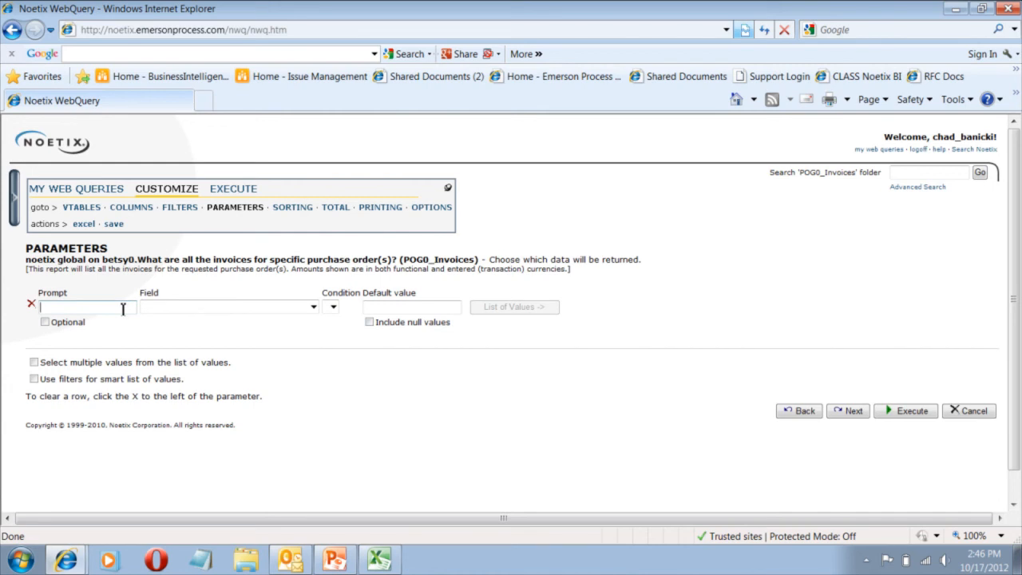
type("Project Number")
left_click(44, 322)
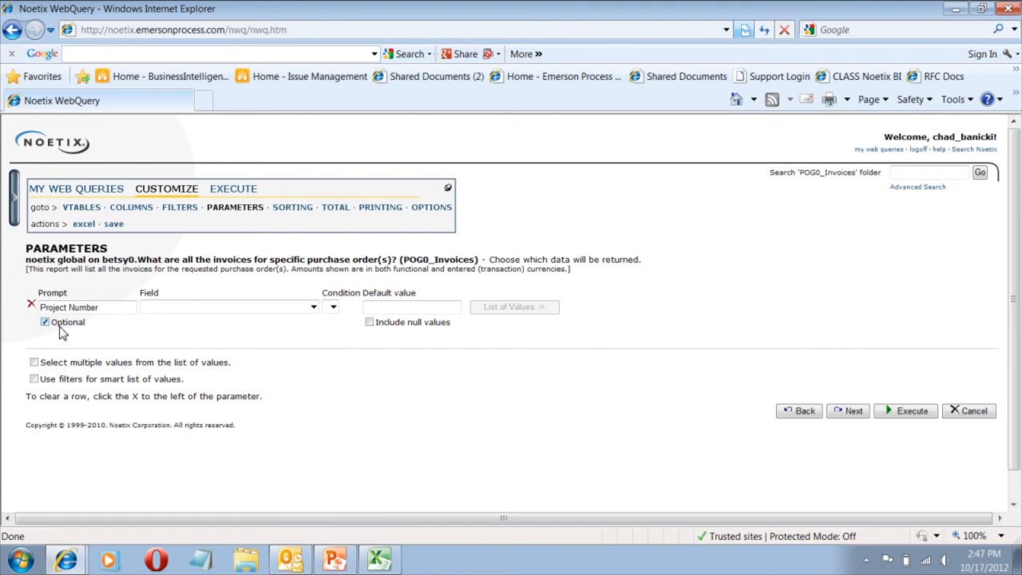
Base the Project Number parameter on the A$Project_Number field with the condition is (exactly), and open its default value for entry.
left_click(314, 306)
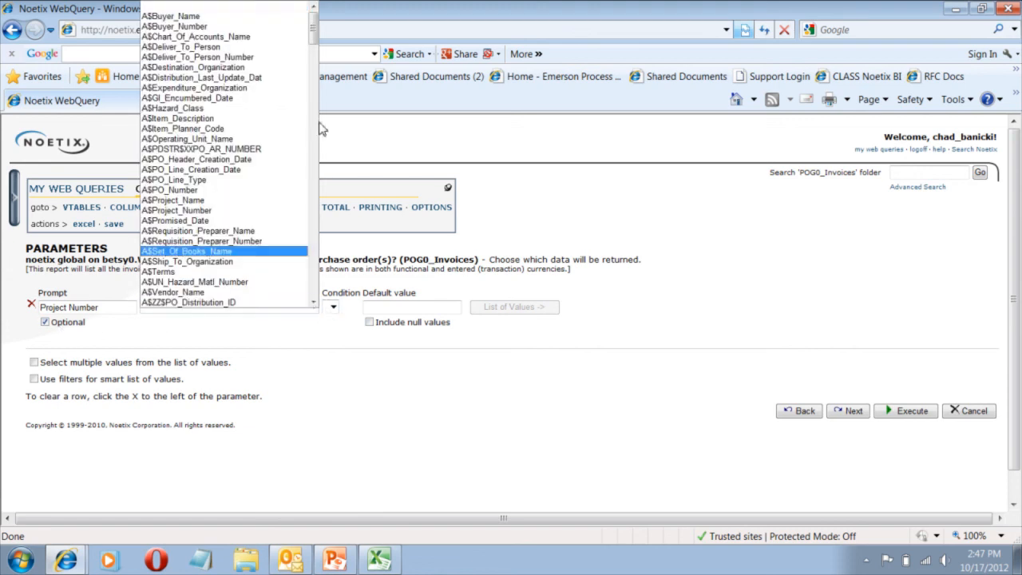
left_click_drag(315, 30, 315, 32)
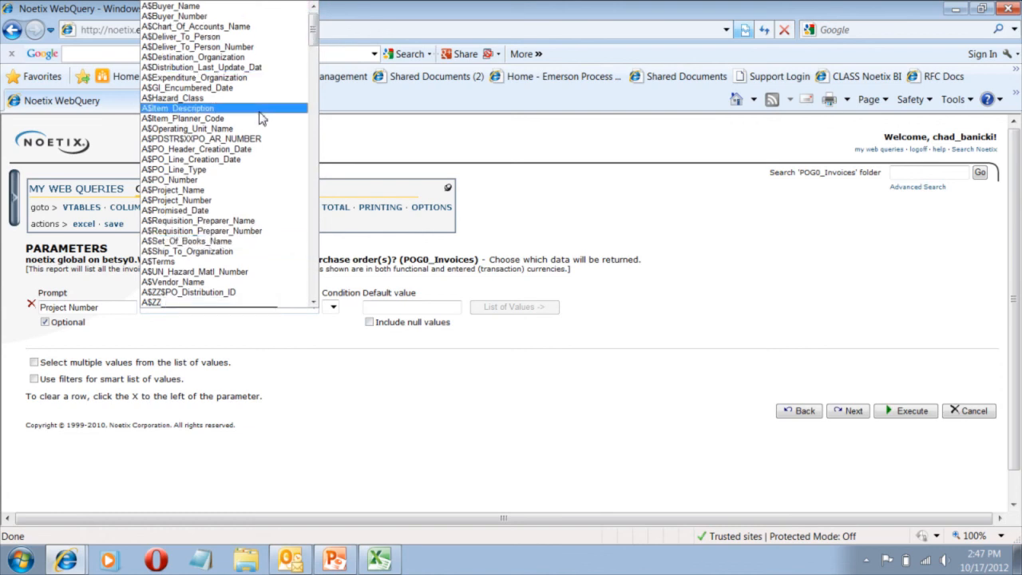
left_click(227, 200)
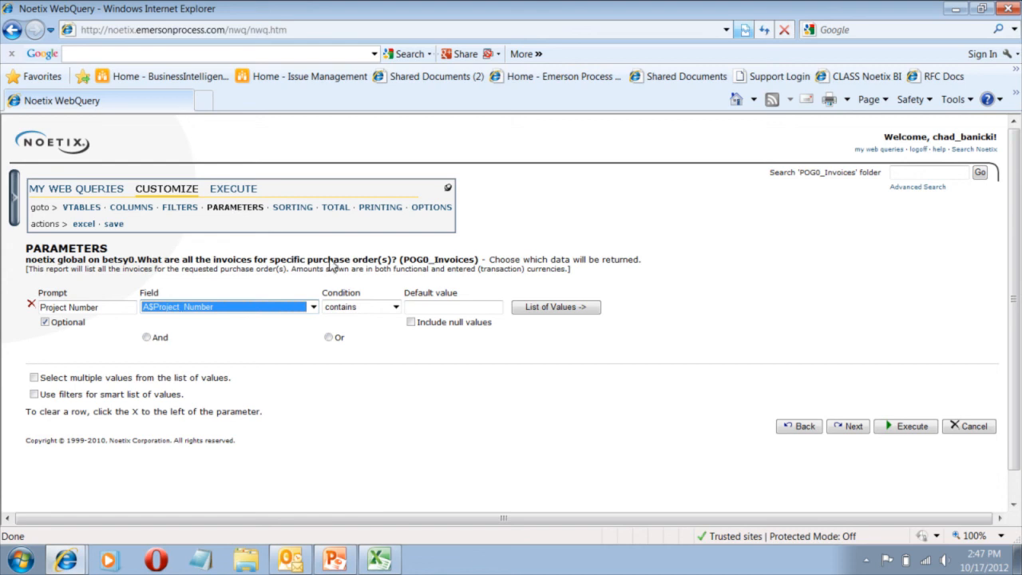
left_click(375, 307)
left_click(370, 351)
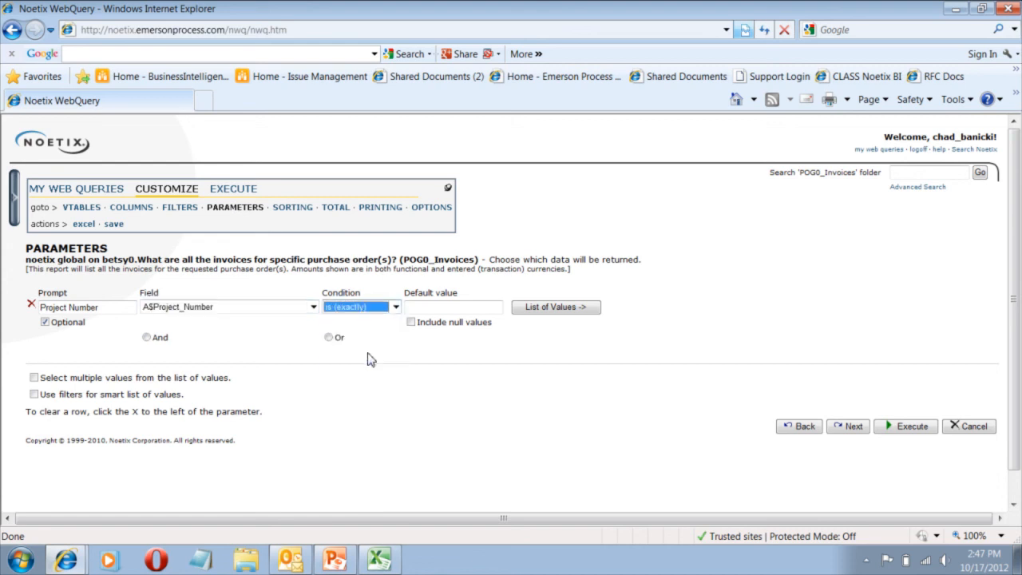
left_click(424, 310)
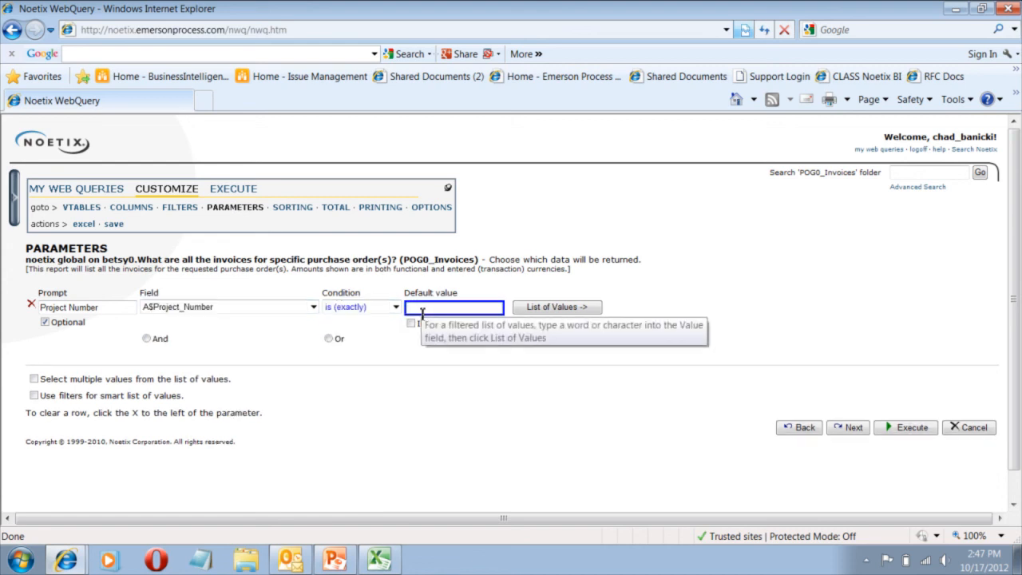